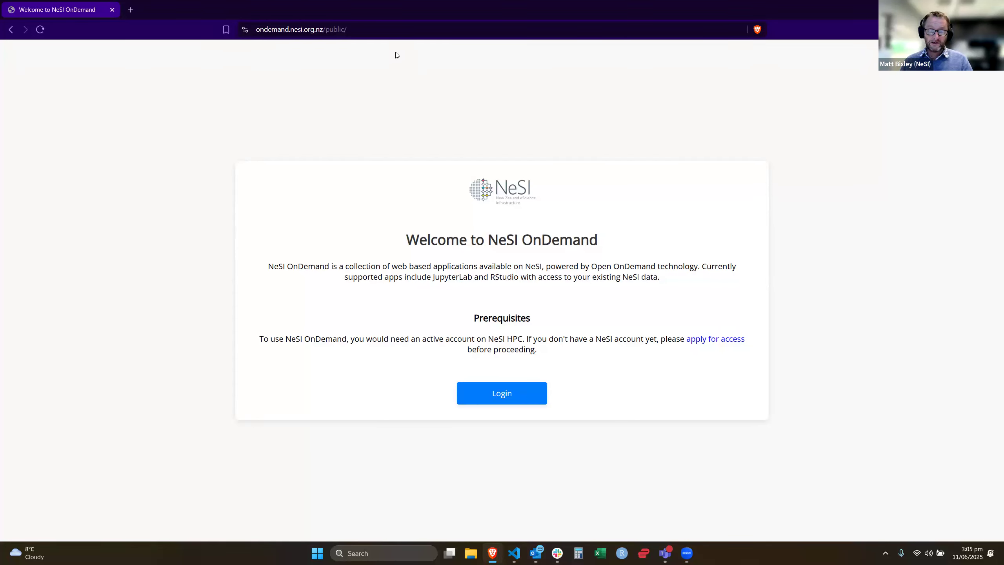
Log in from the NeSI OnDemand welcome page to reach the Keycloak organisation chooser.
left_click(500, 400)
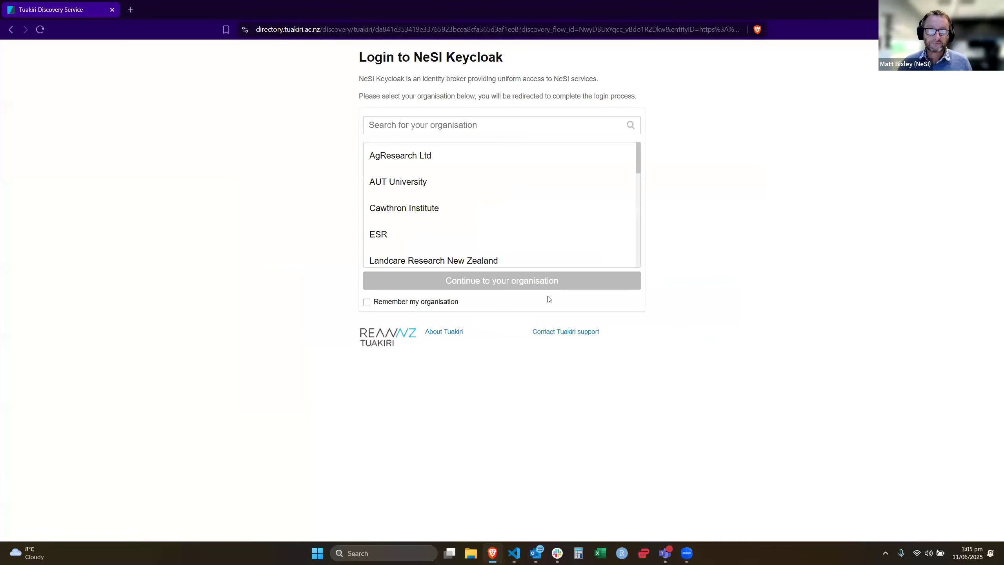
Pick The University of Otago from the Tuakiri organisation list and continue to its login.
scroll(495, 204, "down", 2)
scroll(520, 213, "down", 3)
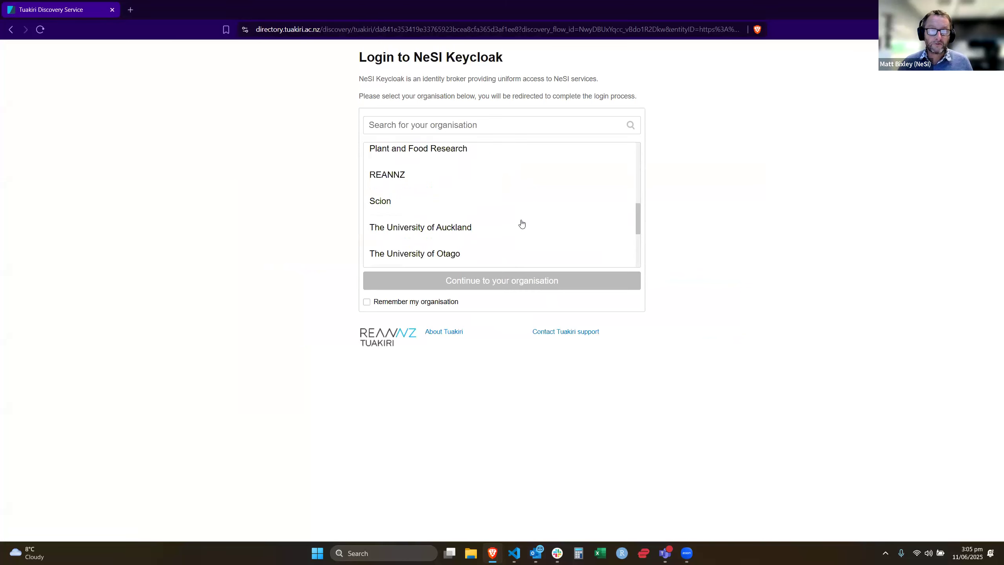
left_click(408, 253)
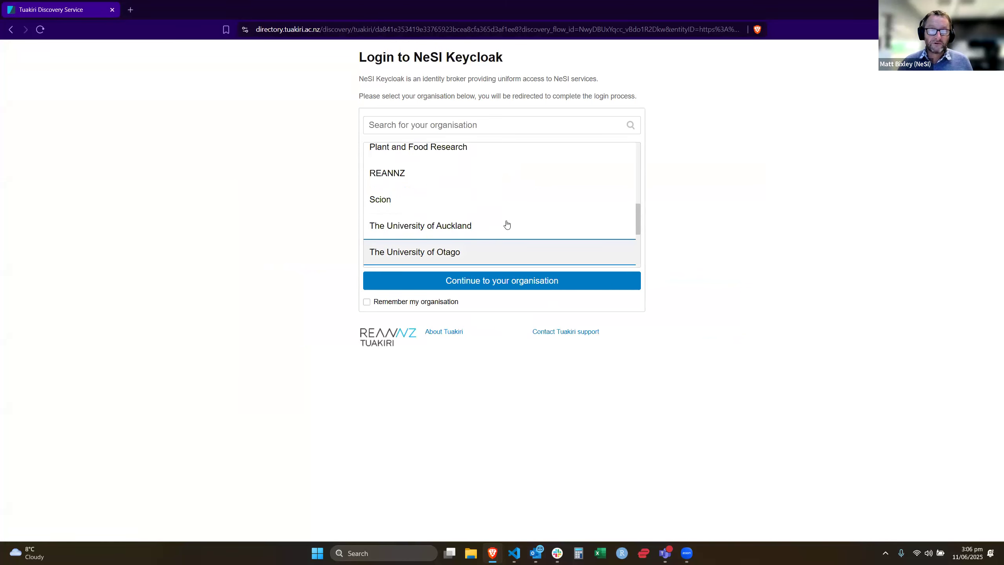
scroll(528, 224, "down", 3)
scroll(466, 225, "up", 1)
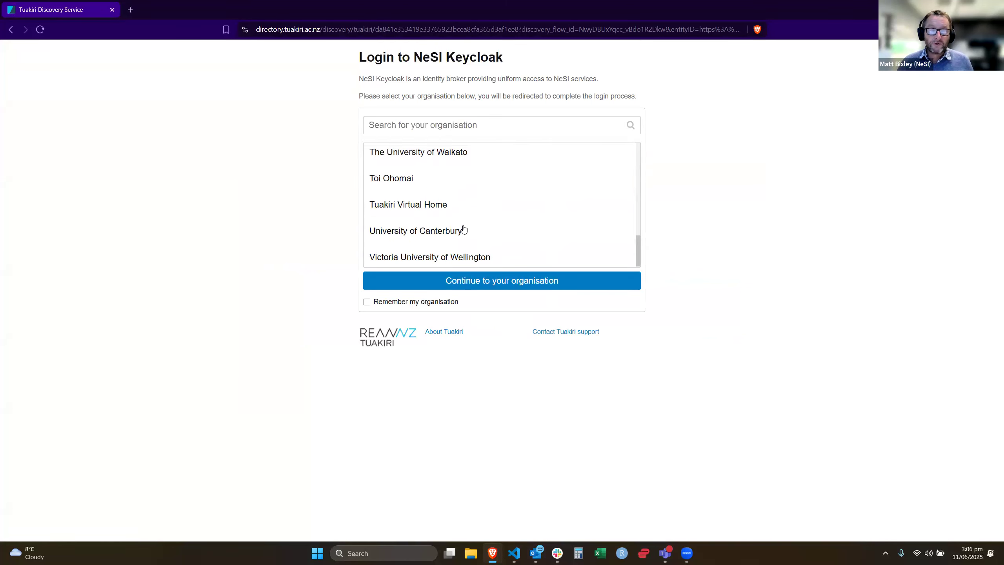
scroll(410, 247, "down", 1)
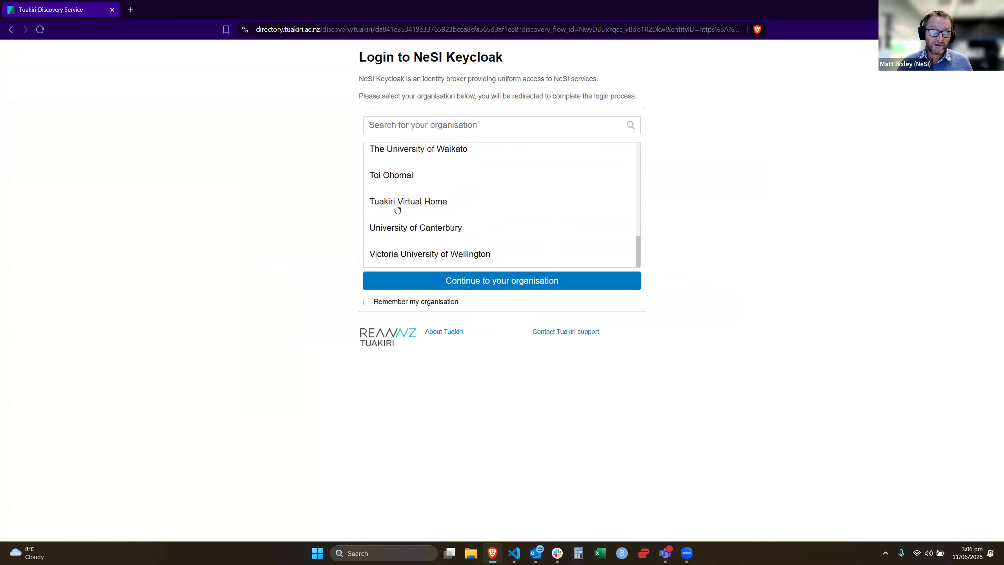
scroll(461, 215, "up", 3)
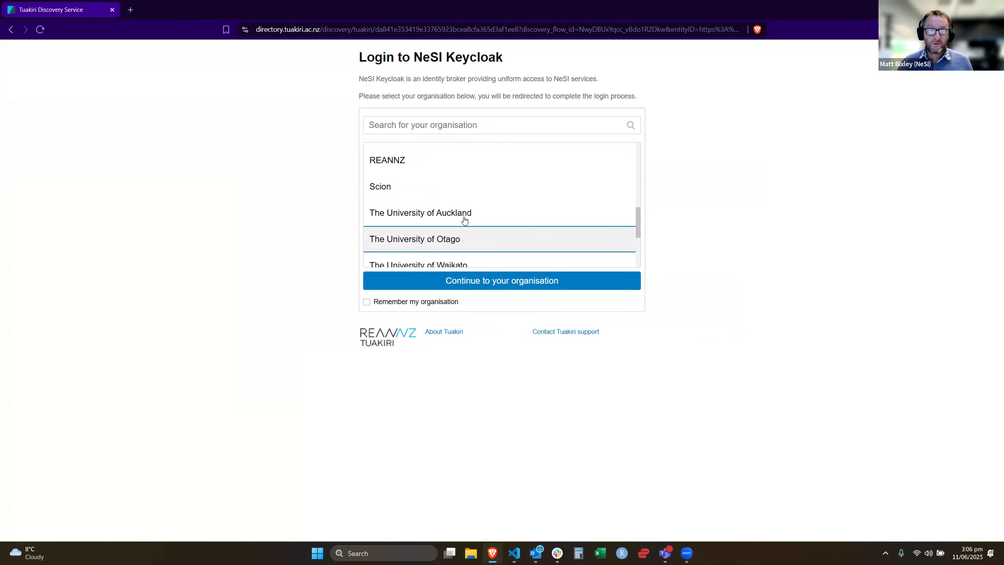
scroll(458, 245, "down", 1)
left_click(478, 284)
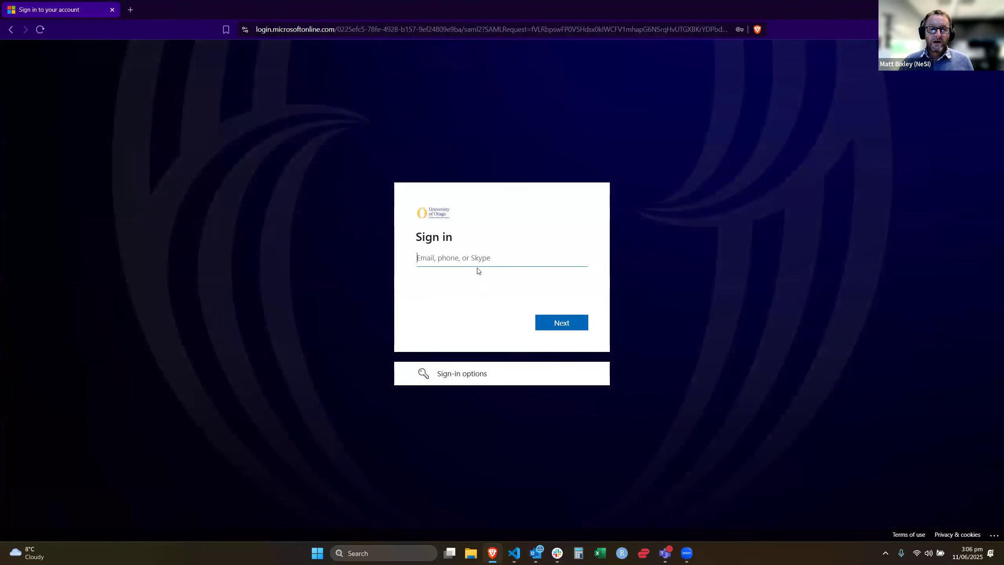
Fill the email from the saved account, submit the password, and answer No to staying signed in.
left_click(473, 258)
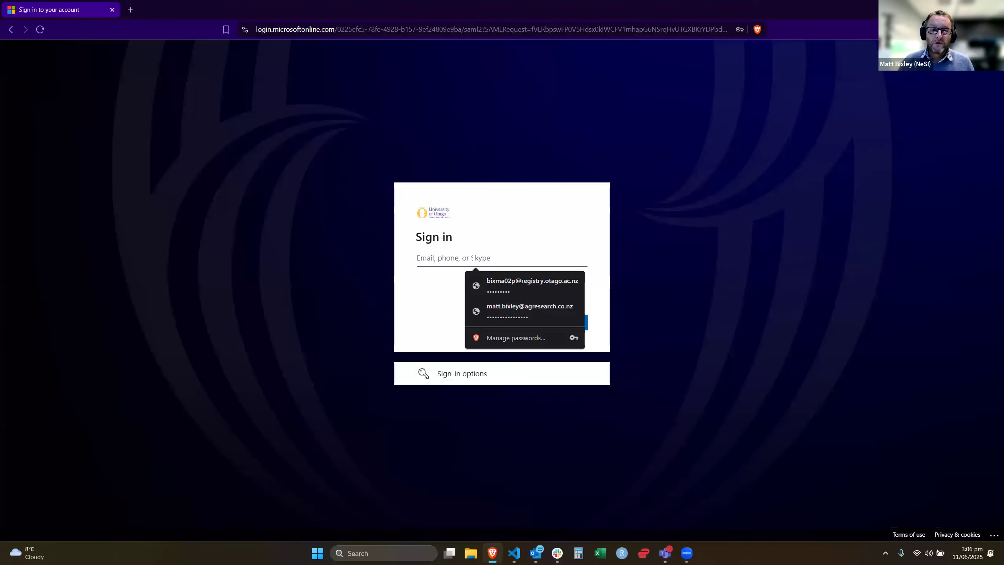
left_click(500, 285)
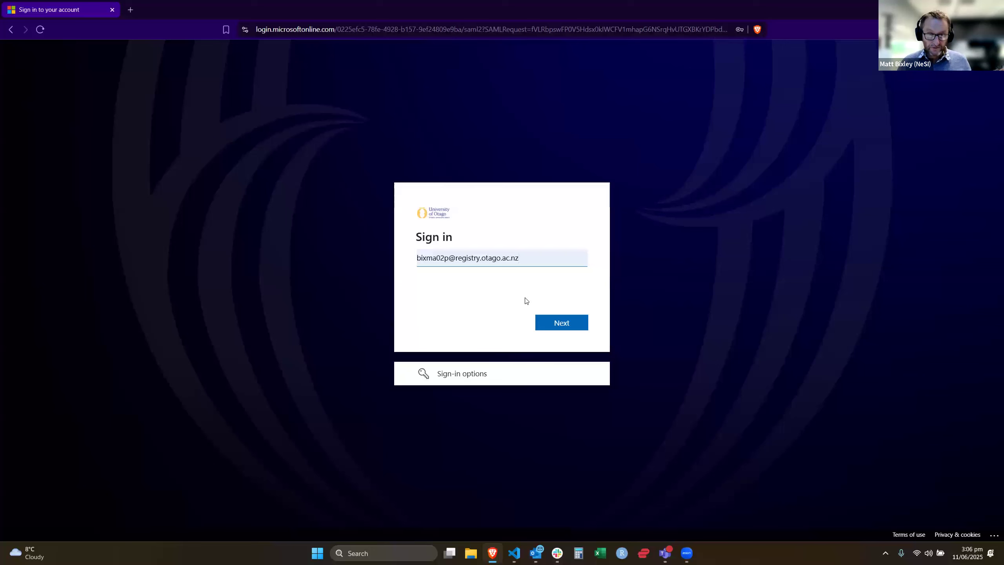
left_click(563, 325)
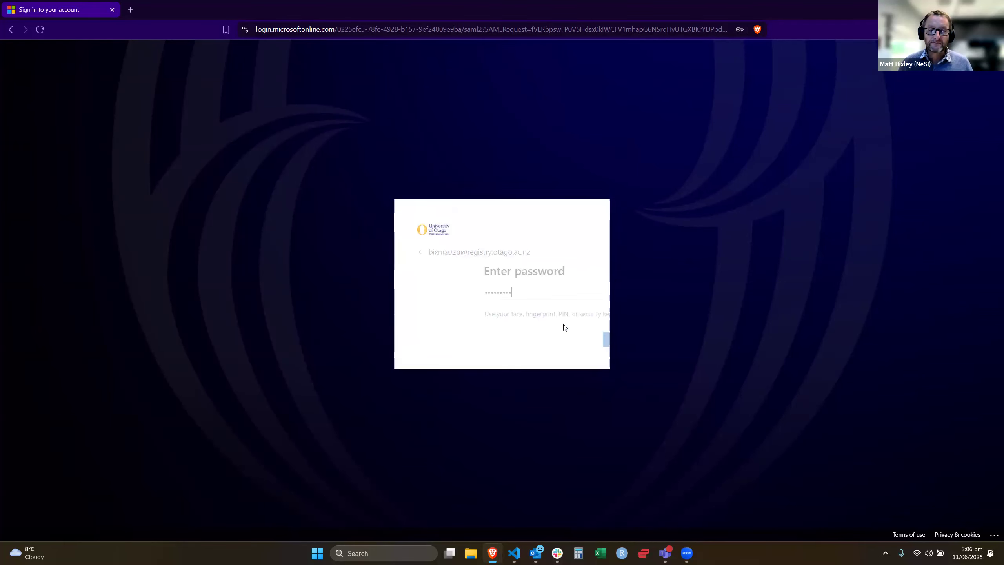
left_click(557, 343)
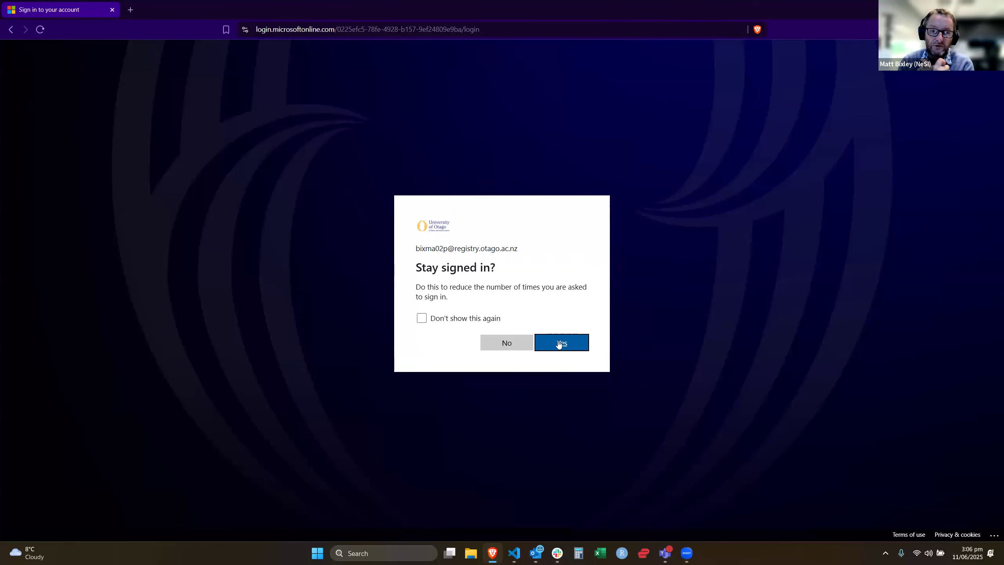
left_click(510, 343)
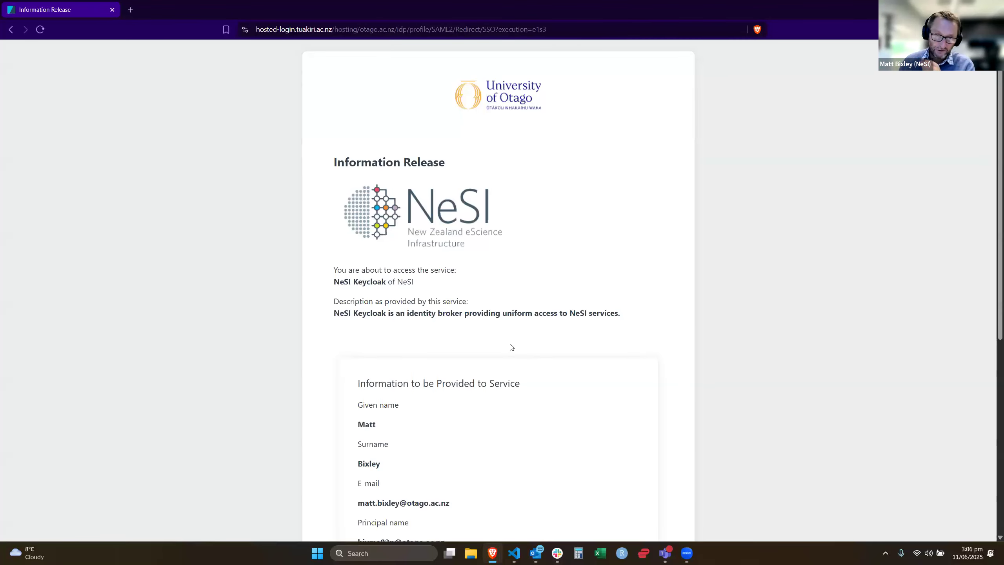
Accept the Information Release of the listed account details to NeSI Keycloak.
scroll(535, 363, "down", 8)
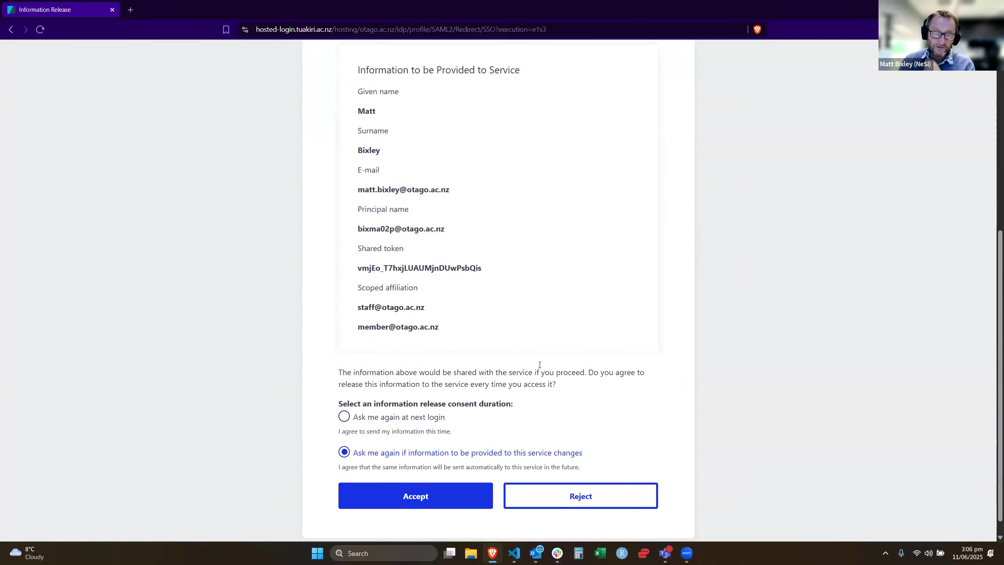
left_click(447, 484)
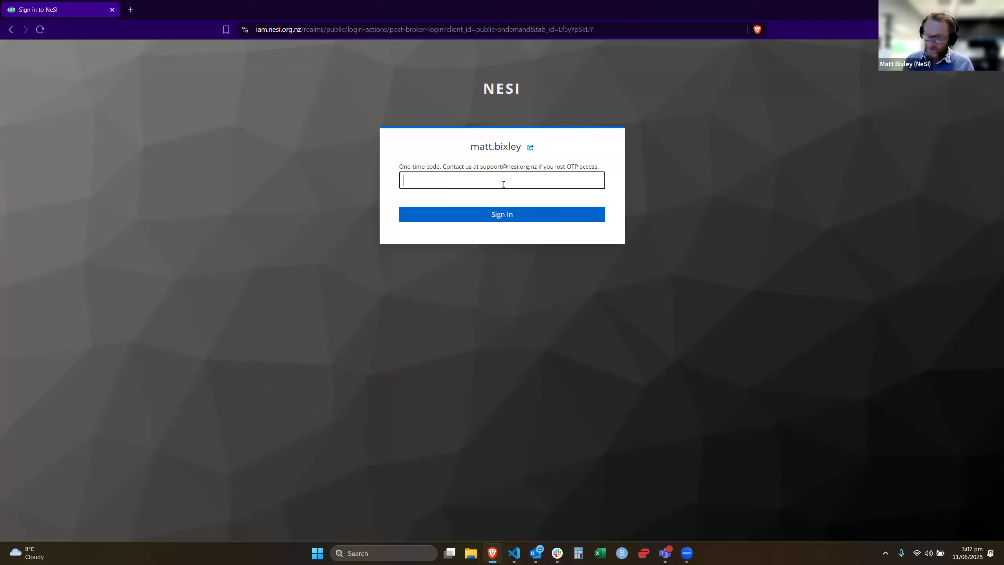
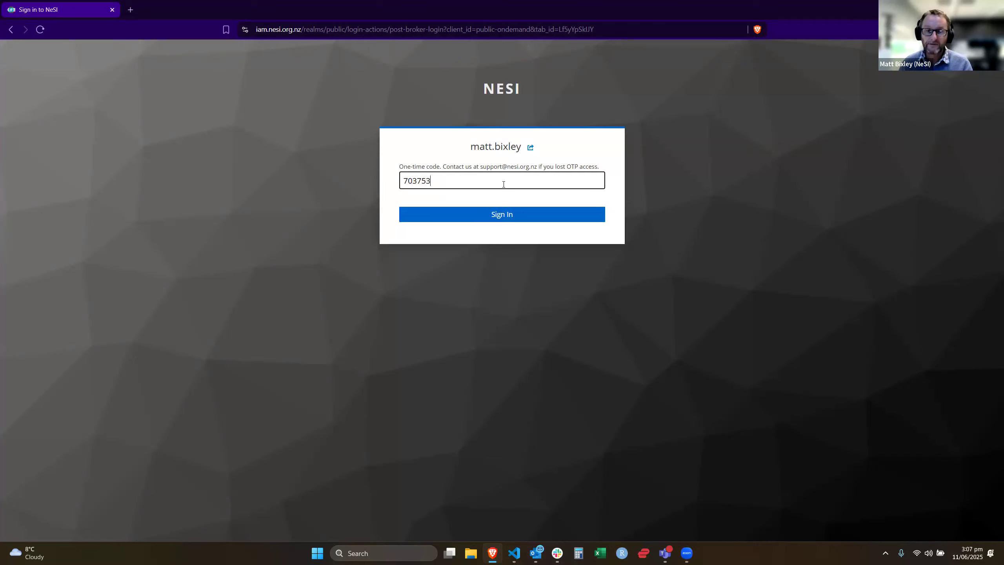
Enter the one-time code, trust this device, and keep the name Chrome on Windows.
left_click(499, 216)
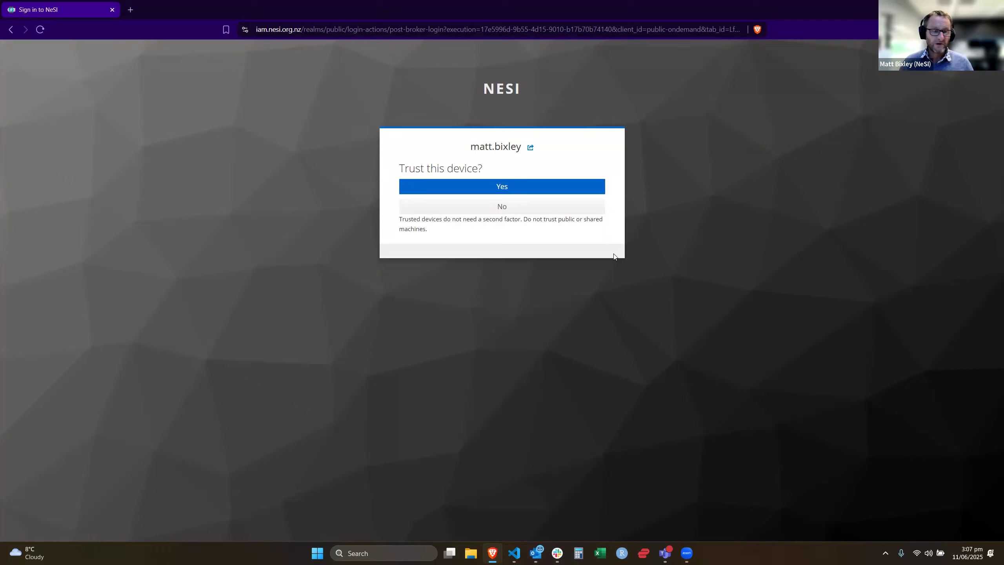
left_click(508, 190)
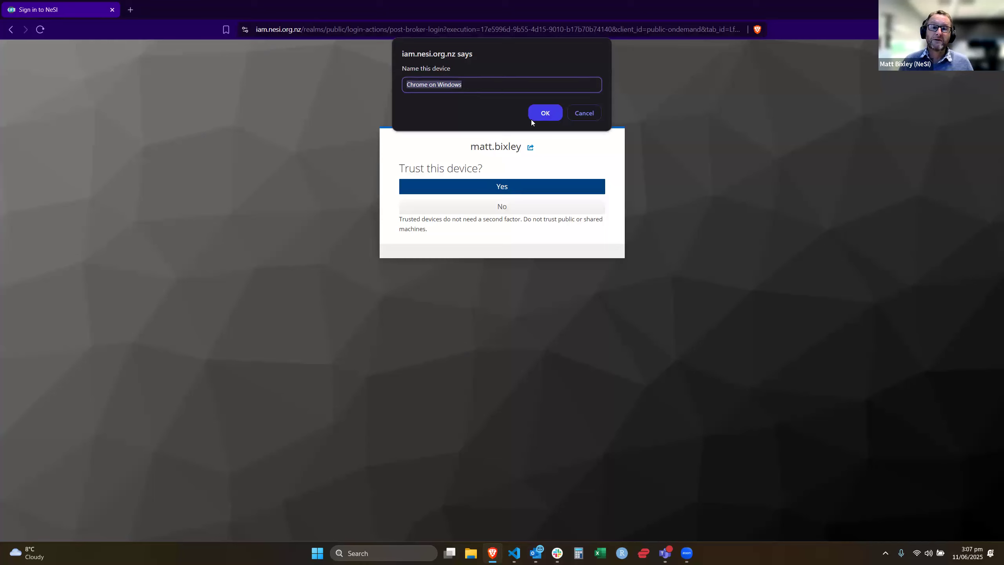
left_click(544, 114)
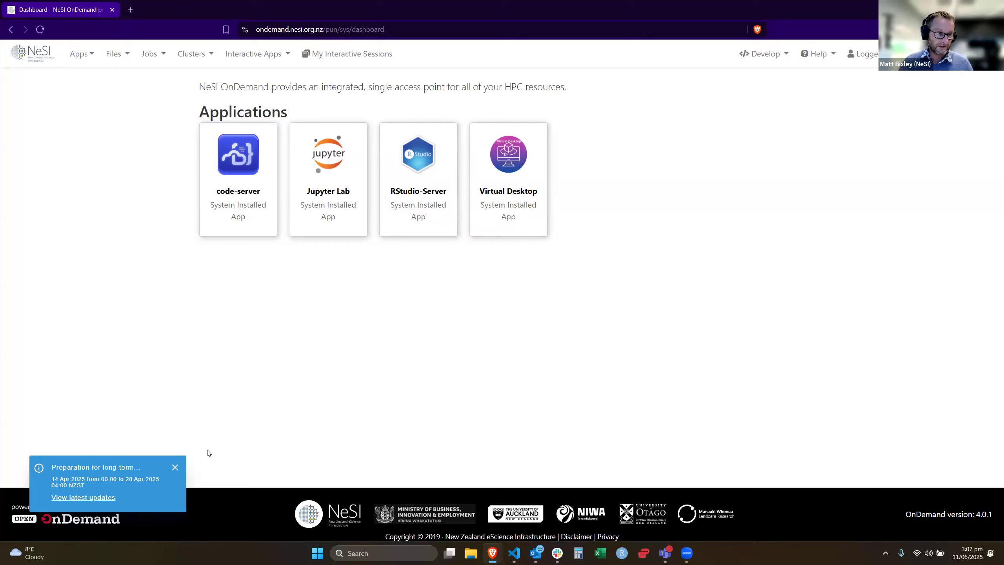
Dismiss the notification toast and open Files > Home Directory from the Apps menu.
left_click(175, 468)
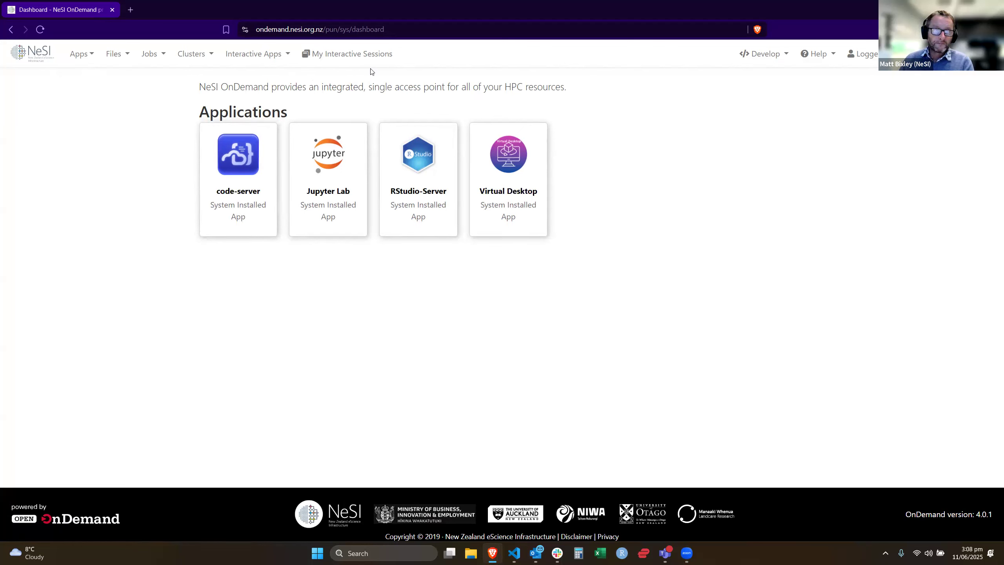
left_click(82, 55)
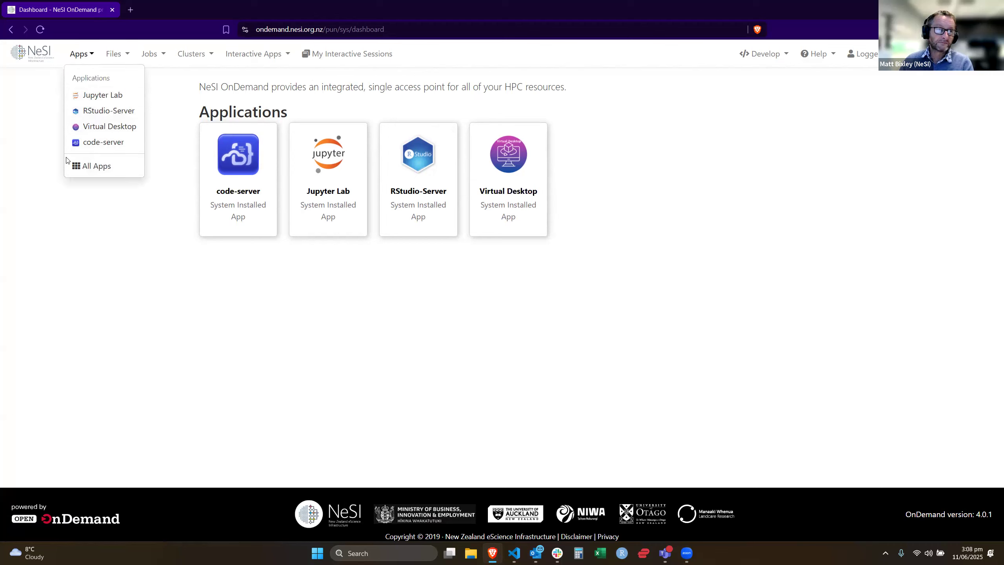
left_click(122, 58)
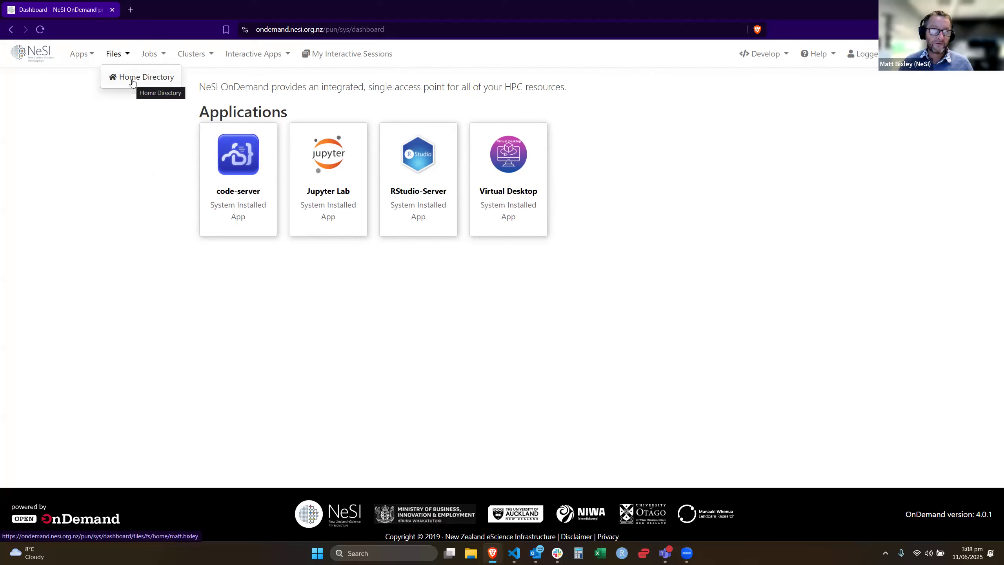
left_click(132, 77)
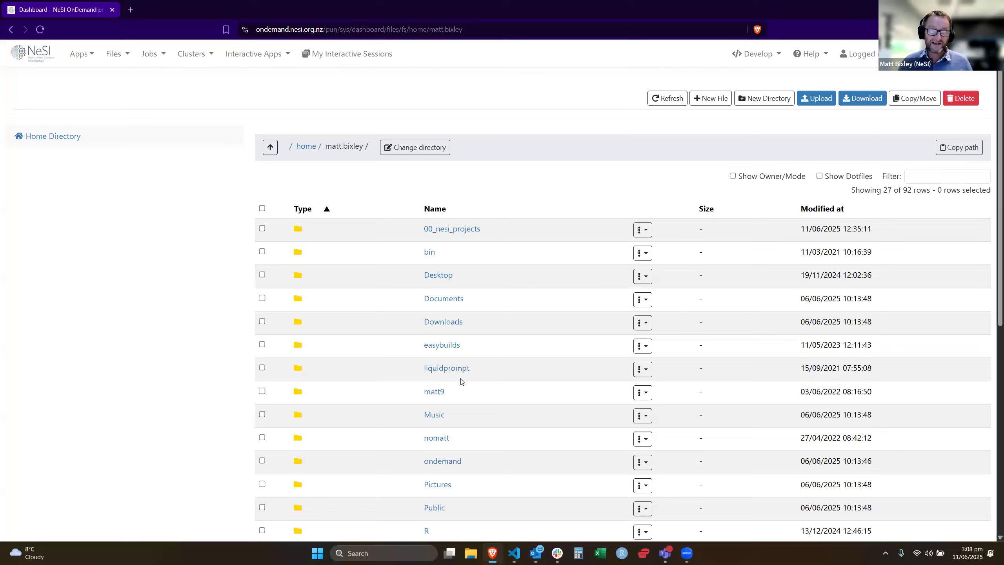
Browse the 92-entry home directory listing and open the 00_nesi_projects folder.
scroll(461, 379, "down", 2)
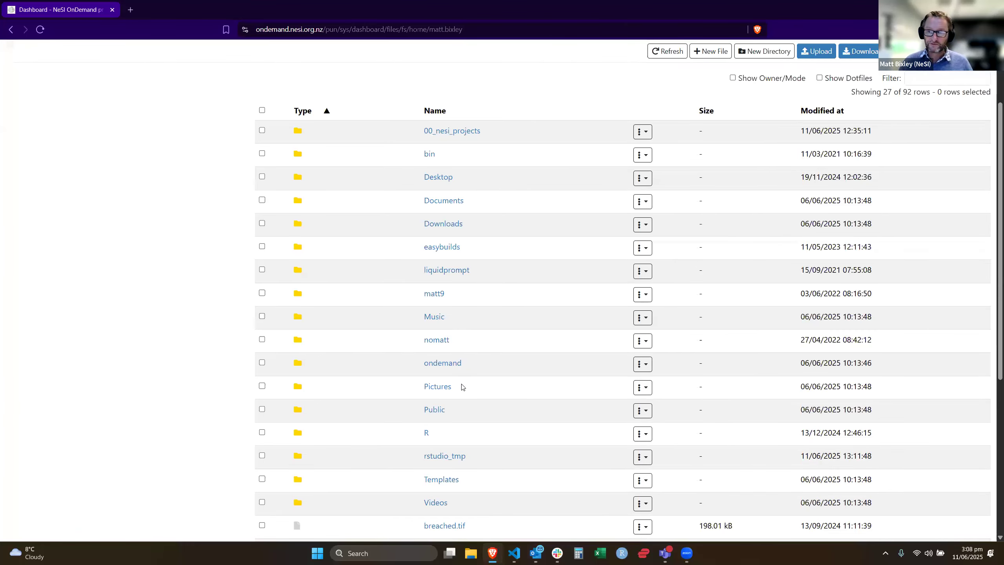
scroll(464, 389, "down", 3)
scroll(463, 399, "down", 4)
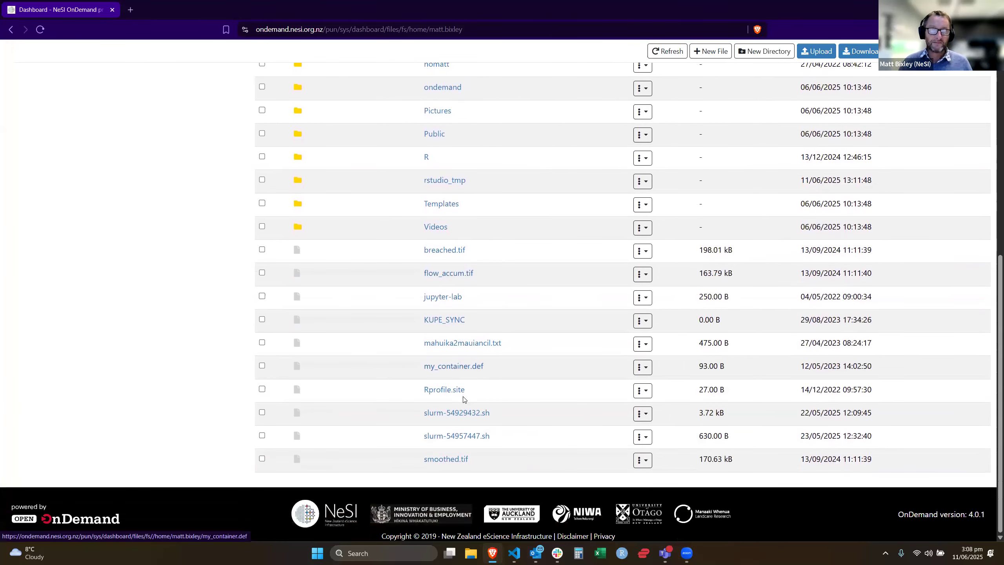
scroll(464, 399, "up", 3)
scroll(465, 399, "up", 3)
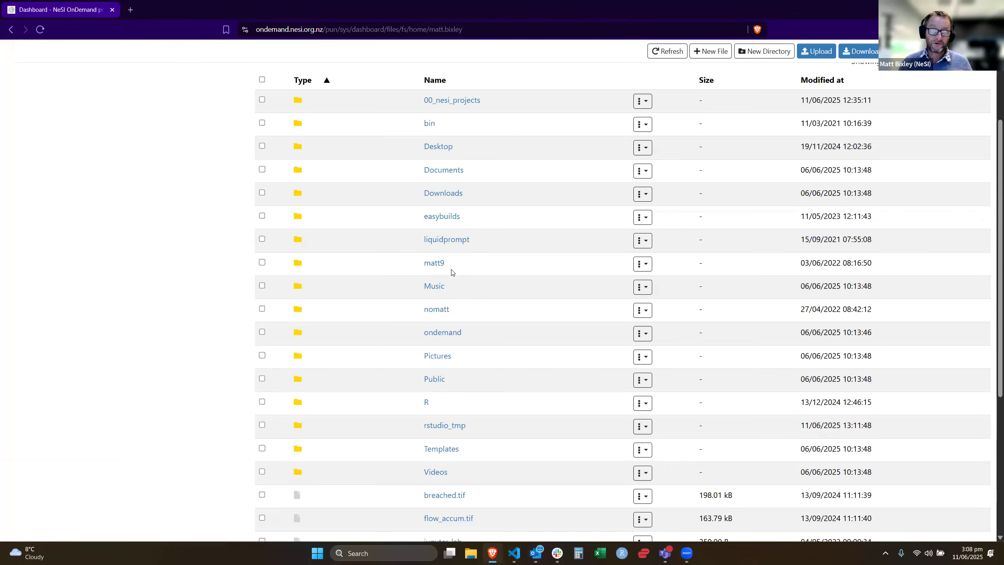
scroll(451, 272, "up", 3)
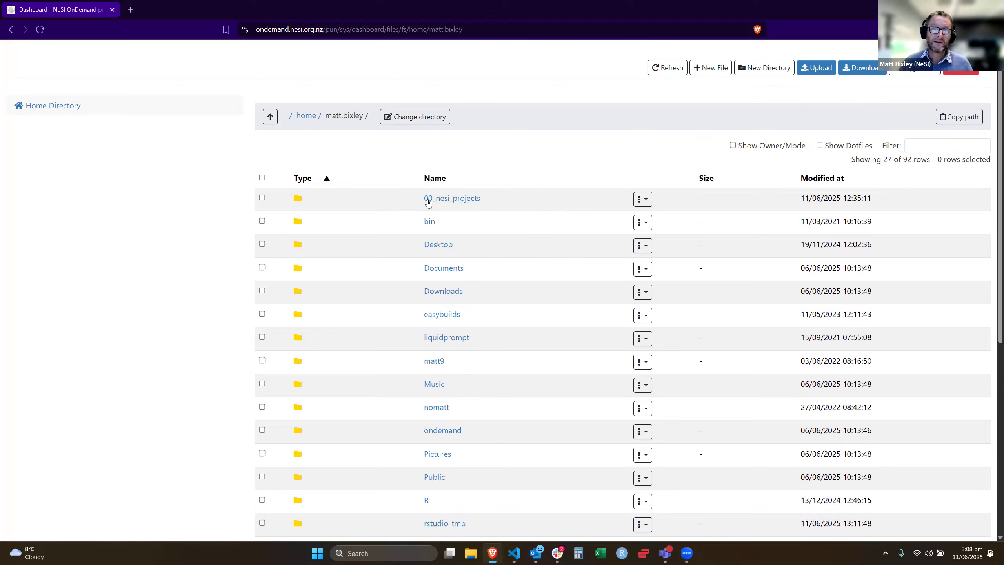
left_click(451, 201)
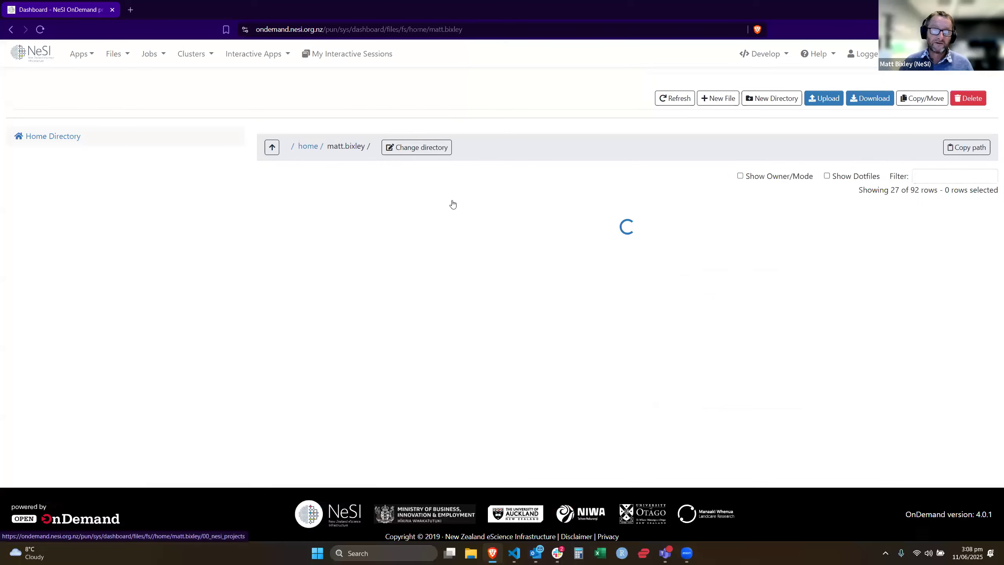
scroll(476, 368, "down", 3)
scroll(474, 233, "up", 3)
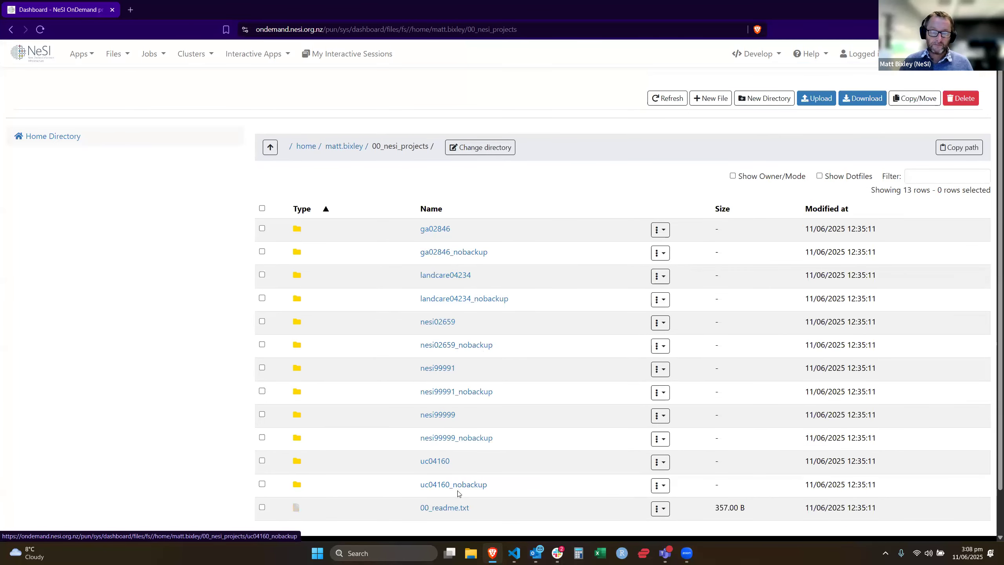
left_click(437, 414)
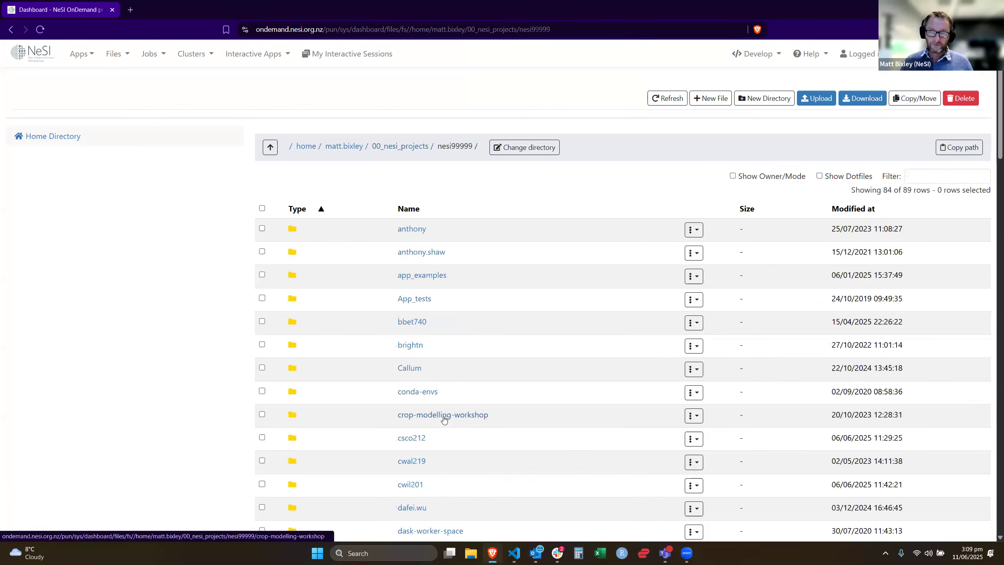
scroll(528, 395, "down", 6)
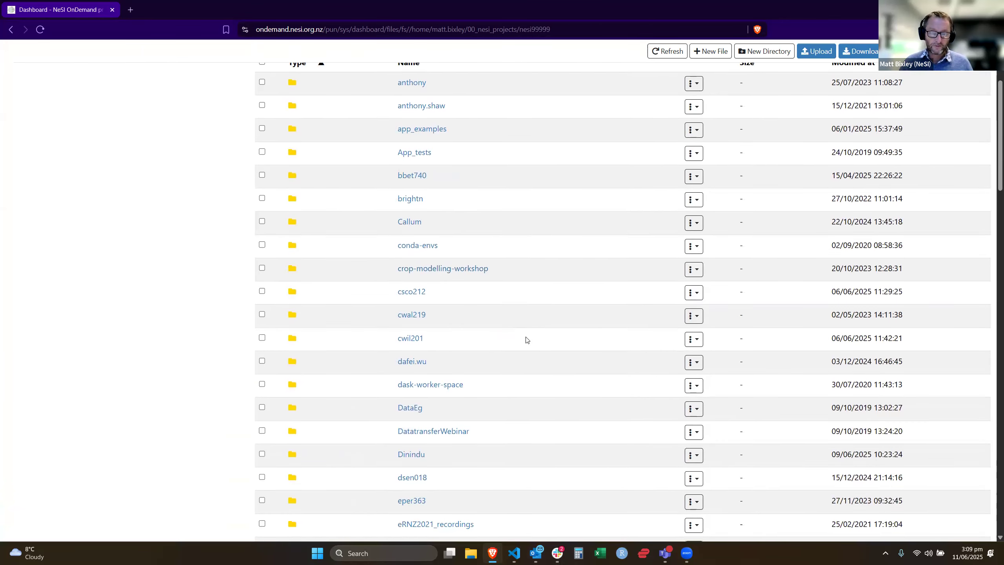
scroll(525, 340, "down", 8)
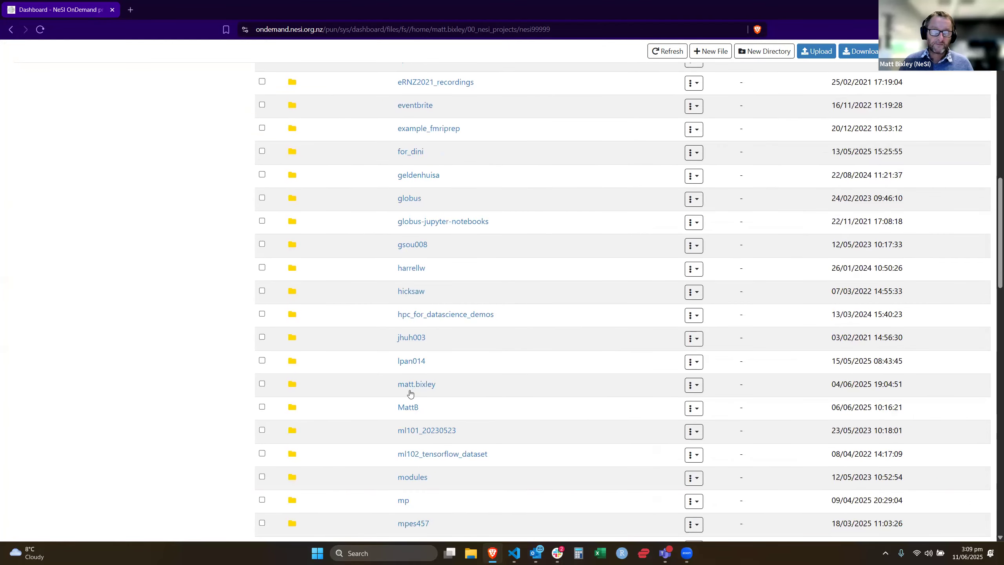
left_click(411, 407)
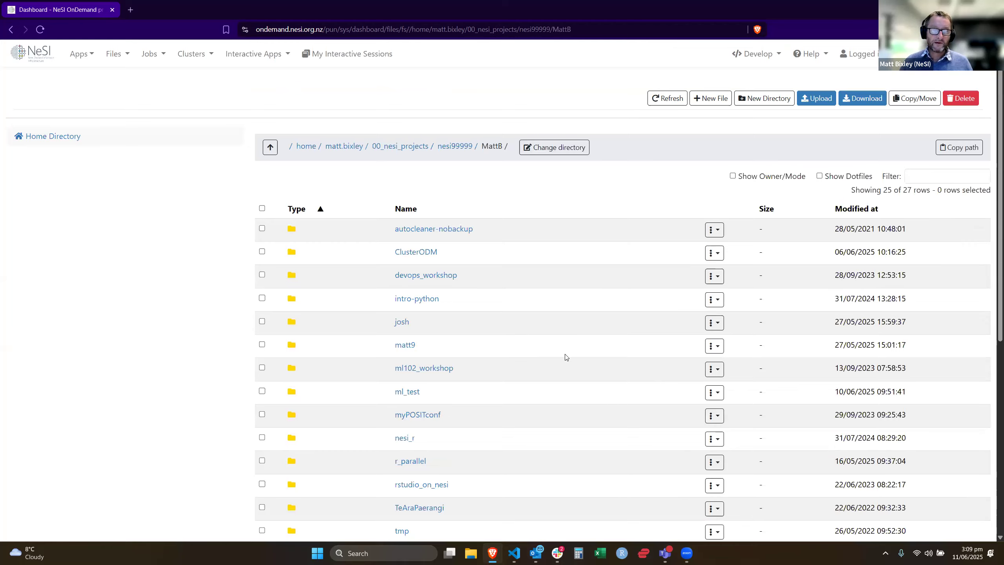
scroll(565, 357, "down", 1)
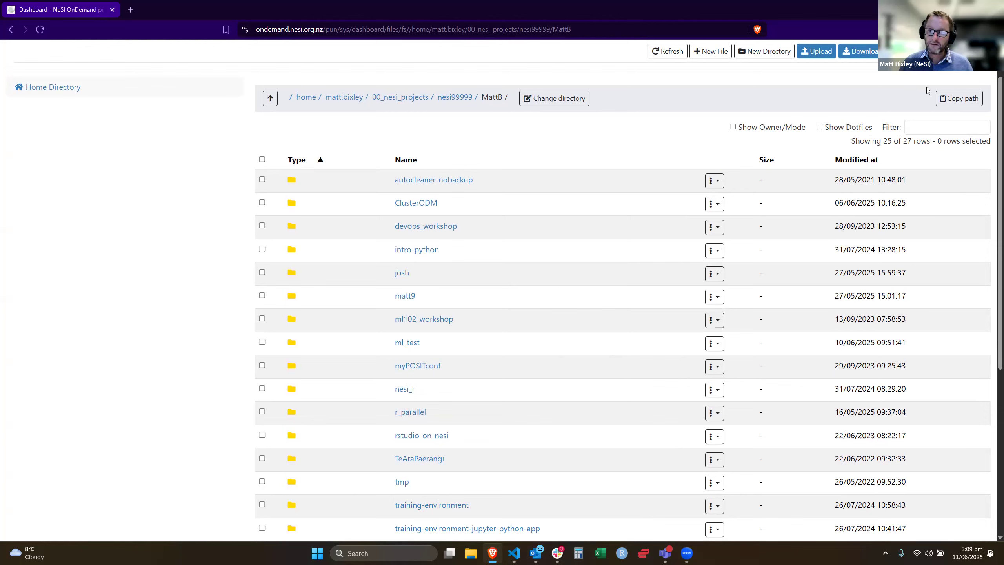
left_click(820, 56)
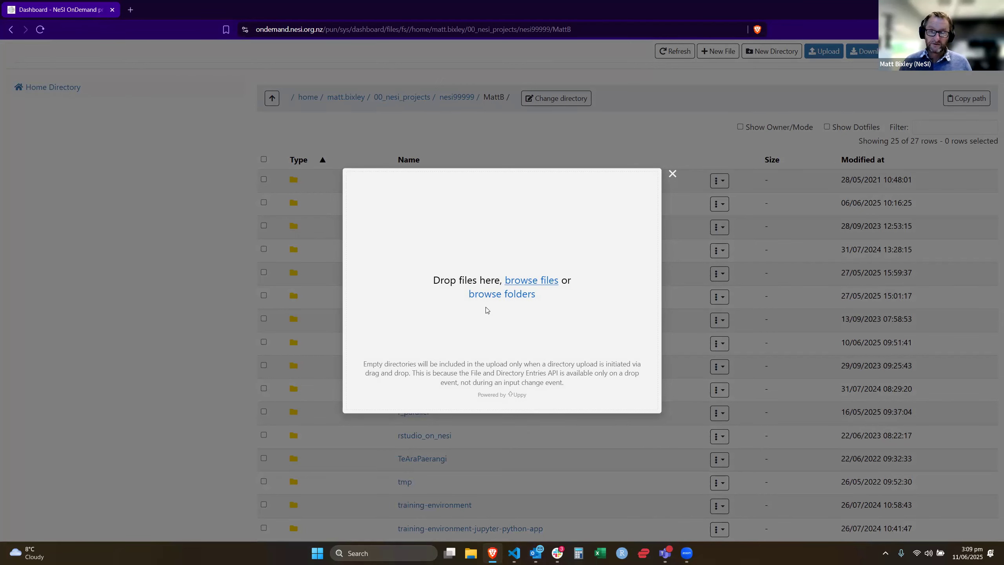
left_click(672, 175)
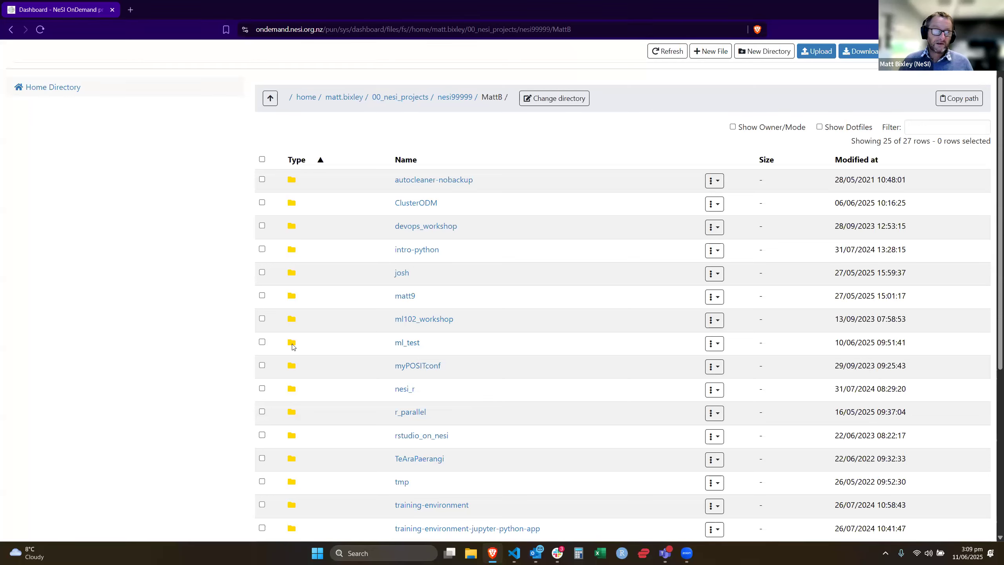
Download the ml_test folder as ml_test.zip to Downloads, then return to the dashboard via the NeSI logo.
left_click(262, 342)
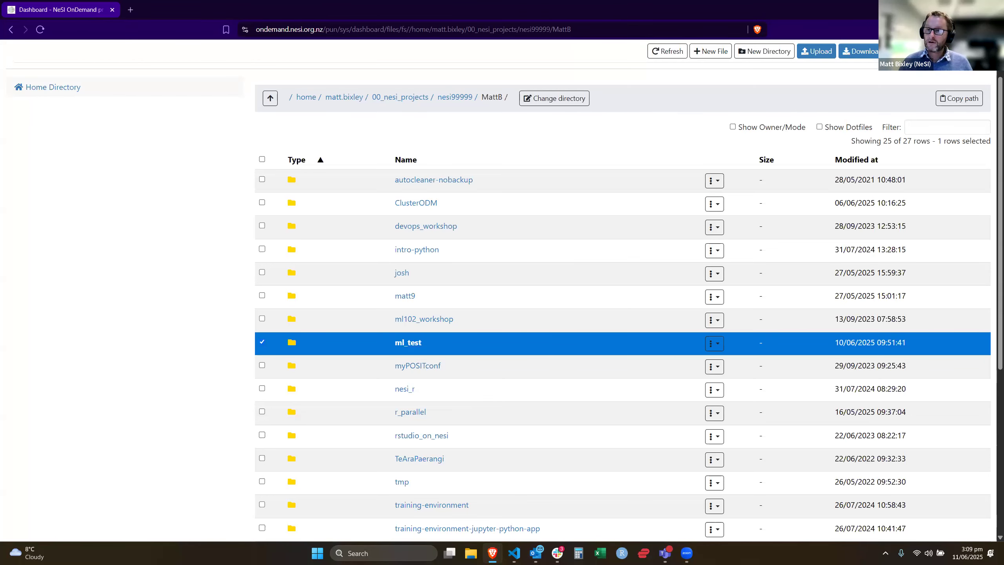
left_click(860, 52)
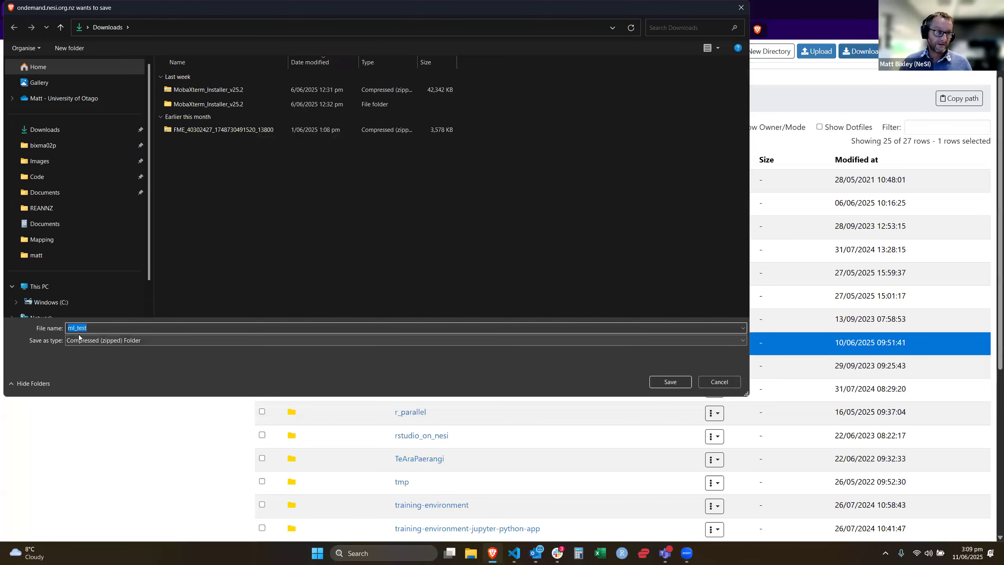
left_click(678, 383)
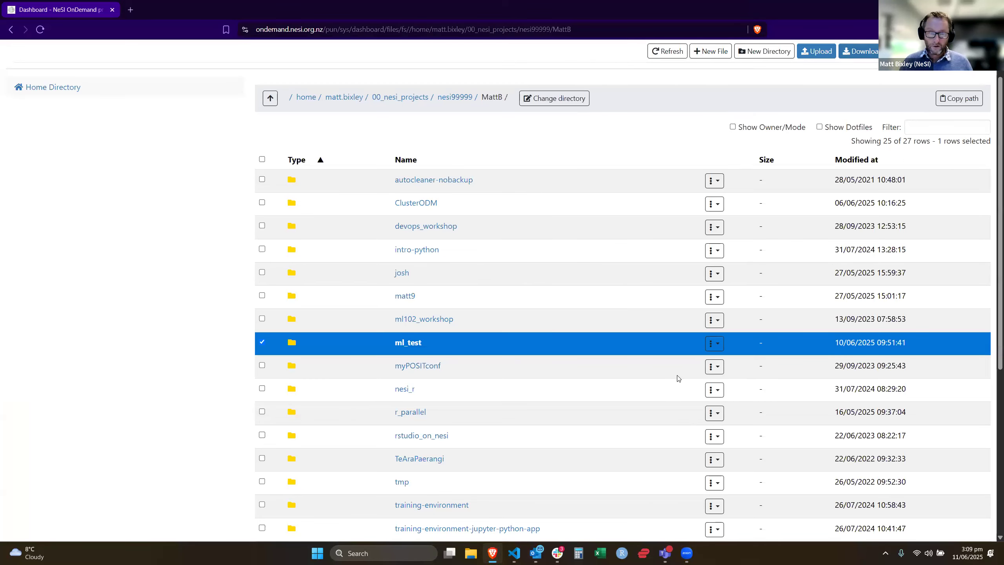
left_click(718, 346)
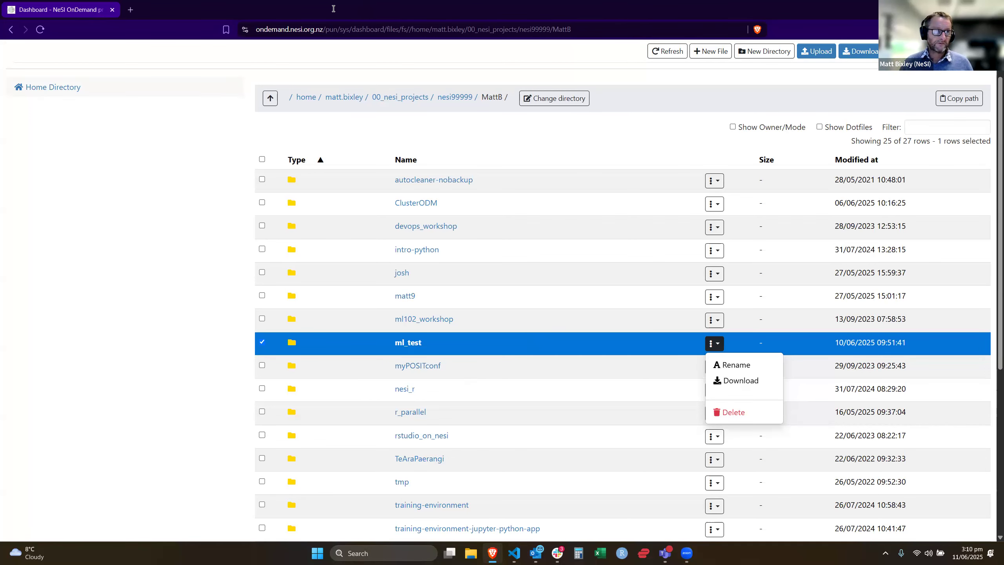
scroll(361, 261, "up", 2)
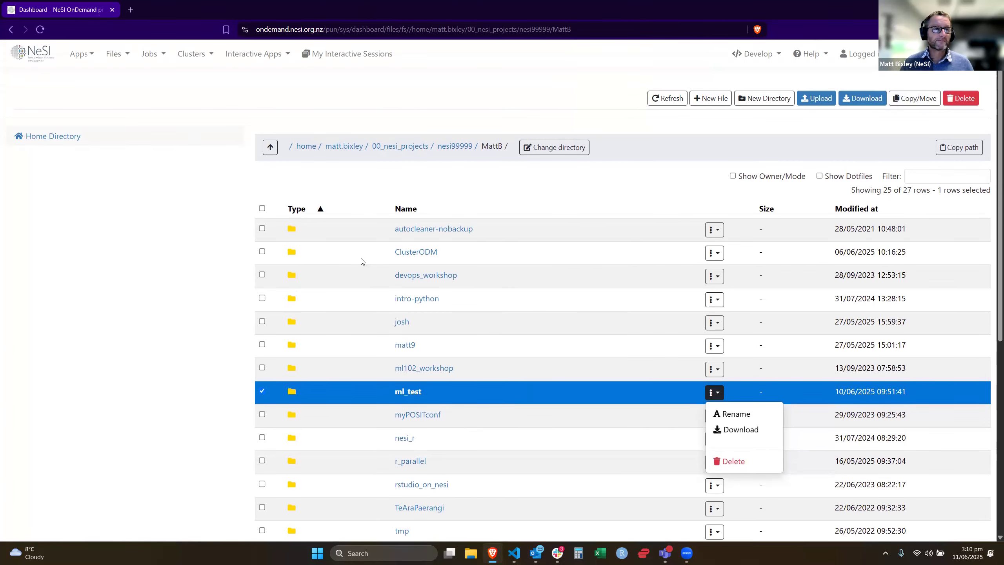
left_click(43, 57)
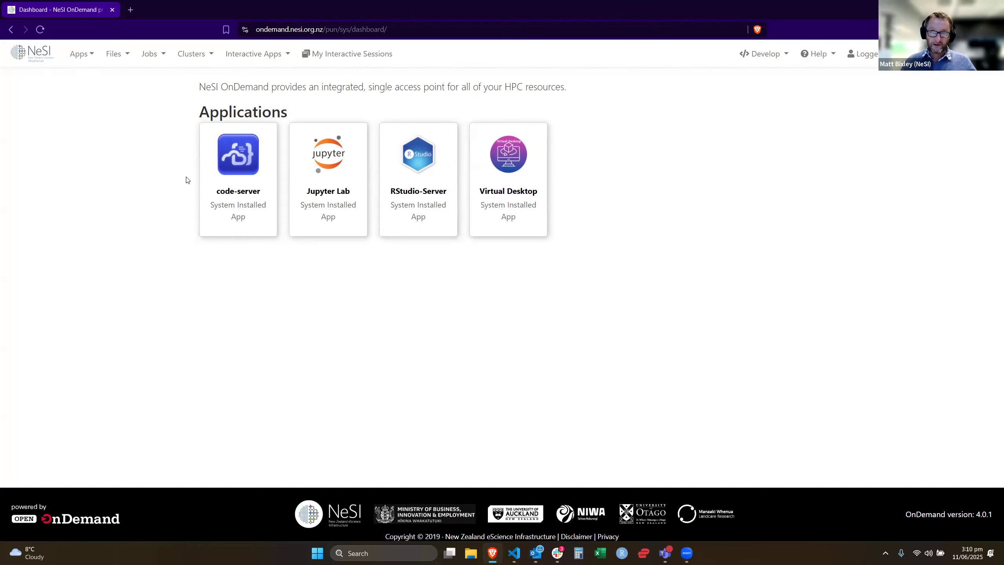
Open the code-server request form with project nesi99999 and the interactive queue.
left_click(237, 169)
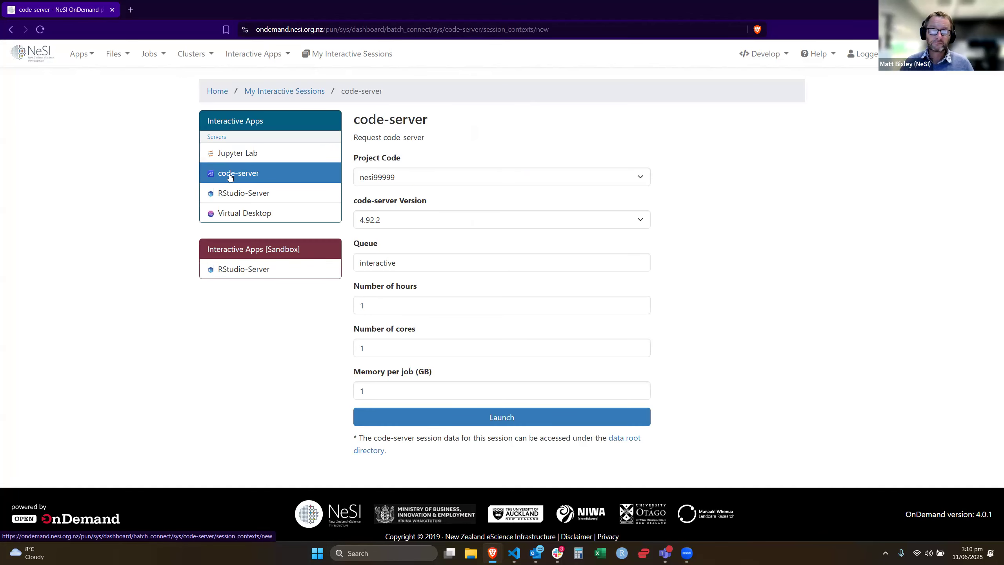
left_click(446, 183)
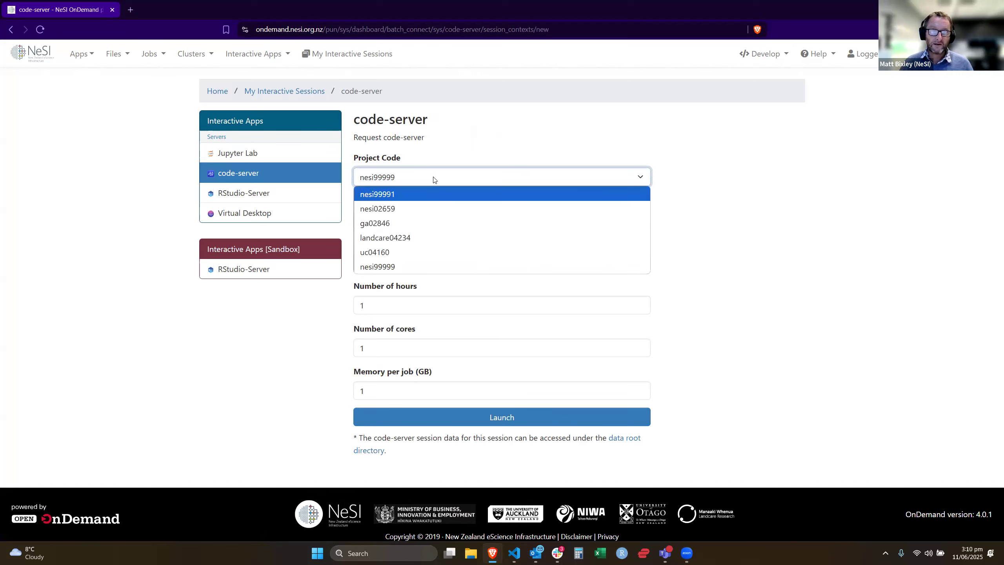
left_click(434, 180)
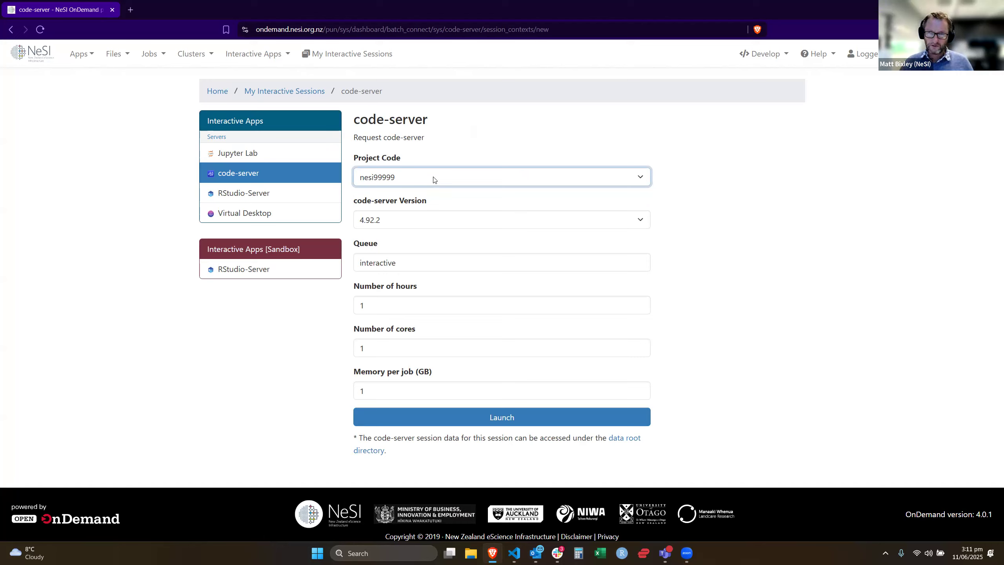
left_click(412, 263)
double_click(412, 263)
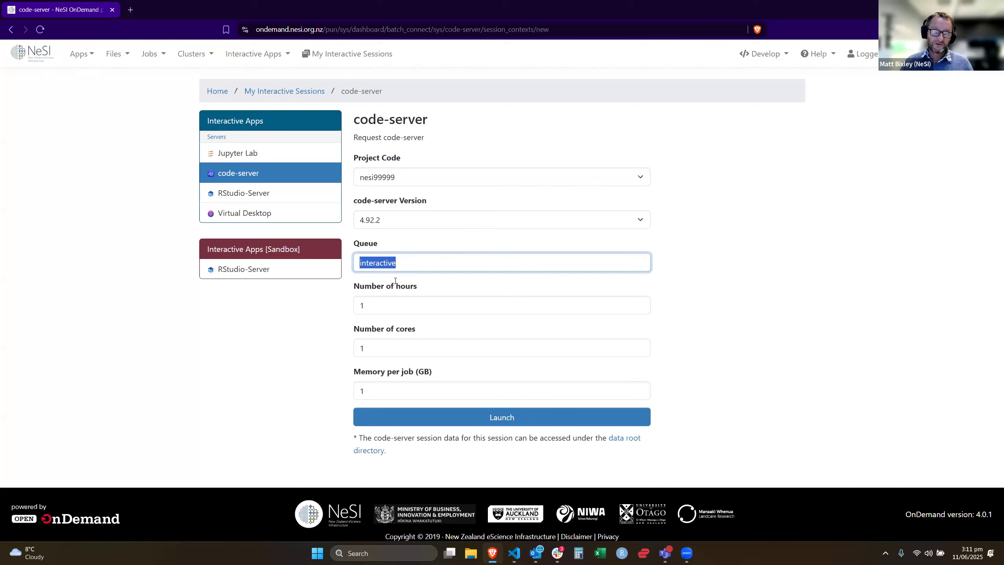
Set 1 hour, 4 cores and 4 GB memory, then launch the code-server session.
left_click(395, 305)
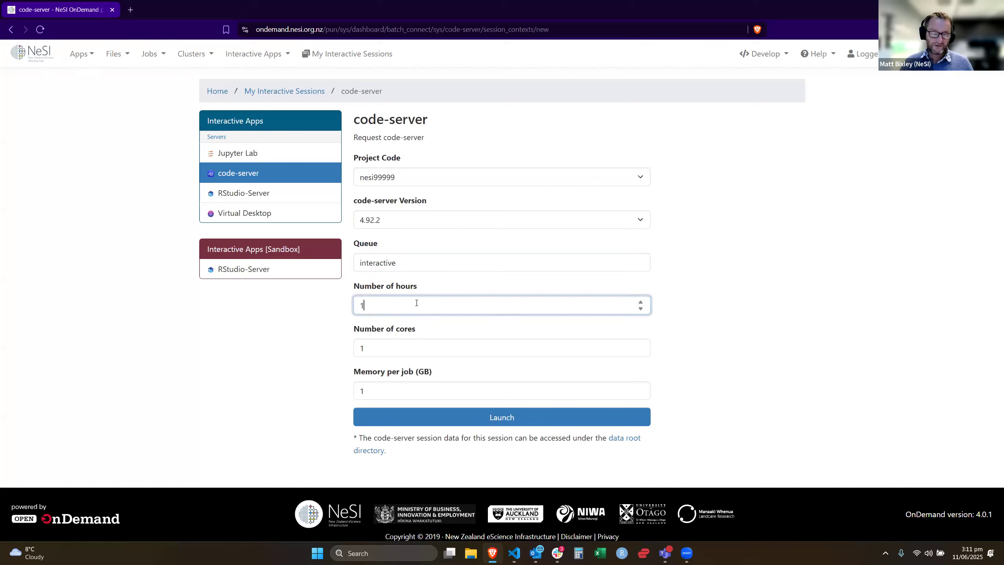
left_click(415, 350)
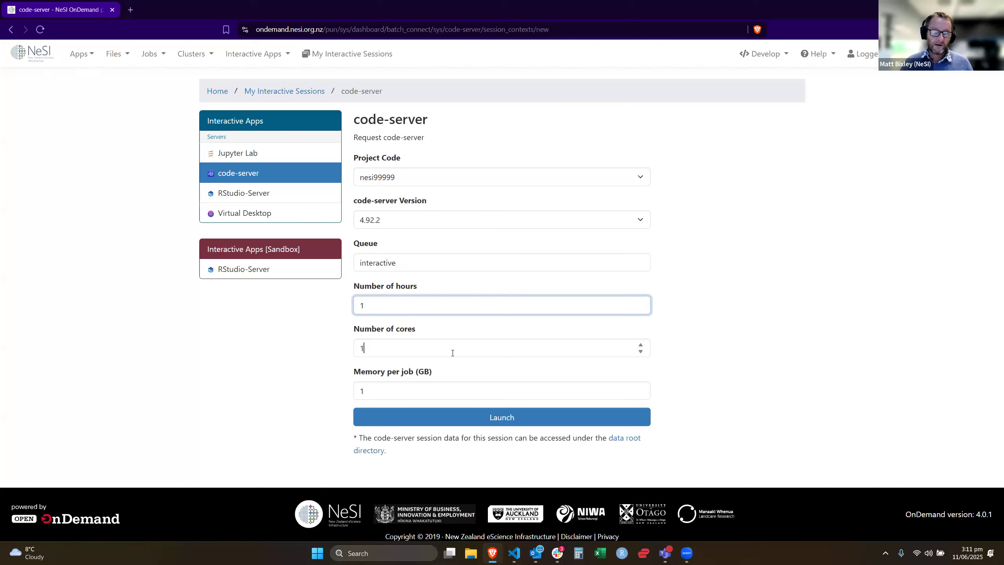
left_click(641, 346)
left_click(641, 345)
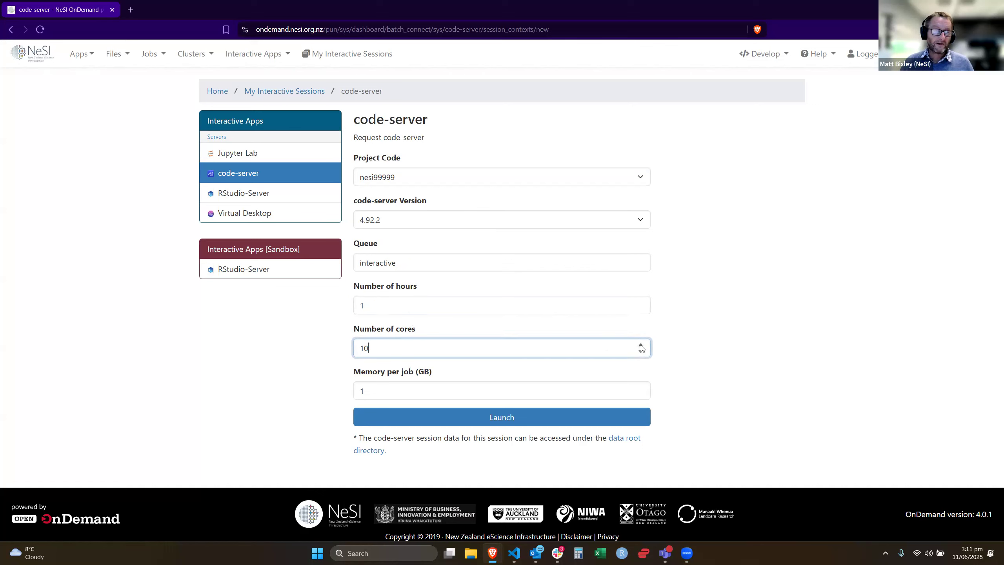
left_click(641, 345)
left_click(641, 345)
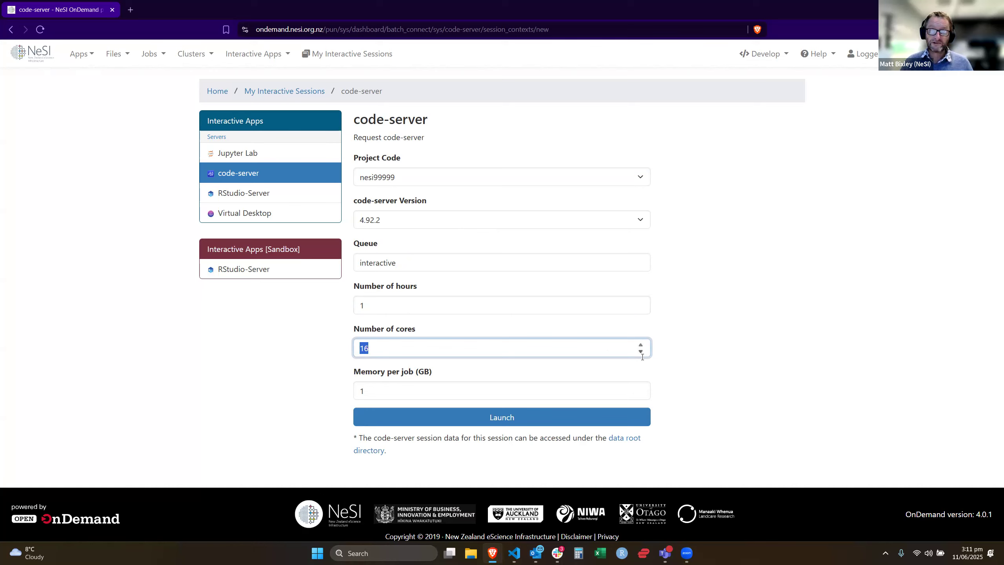
type("13")
left_click(641, 351)
left_click(641, 352)
left_click(640, 351)
left_click(641, 388)
left_click(640, 389)
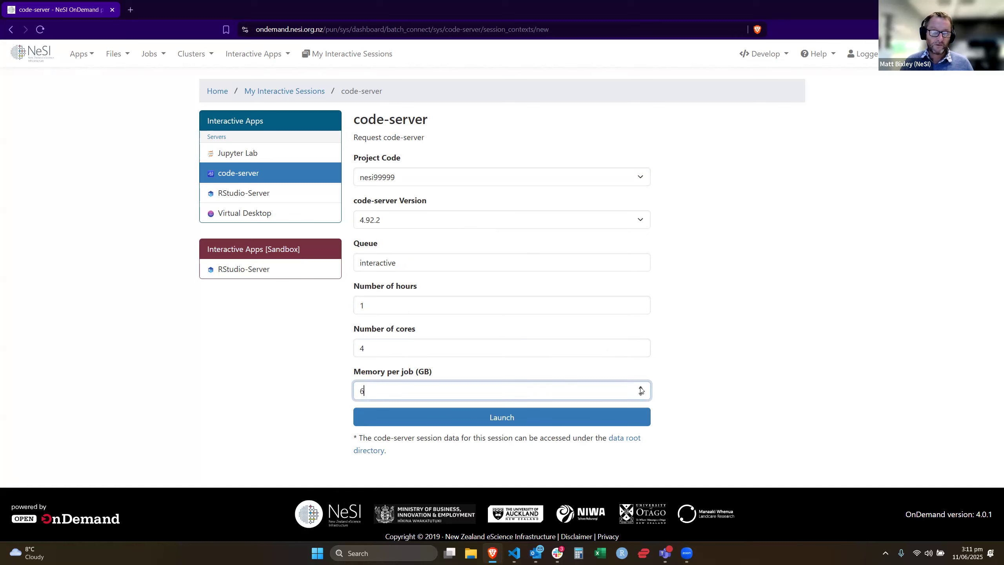
left_click(641, 388)
left_click(641, 388)
left_click(640, 388)
left_click(641, 388)
left_click(641, 393)
left_click(641, 394)
left_click(641, 393)
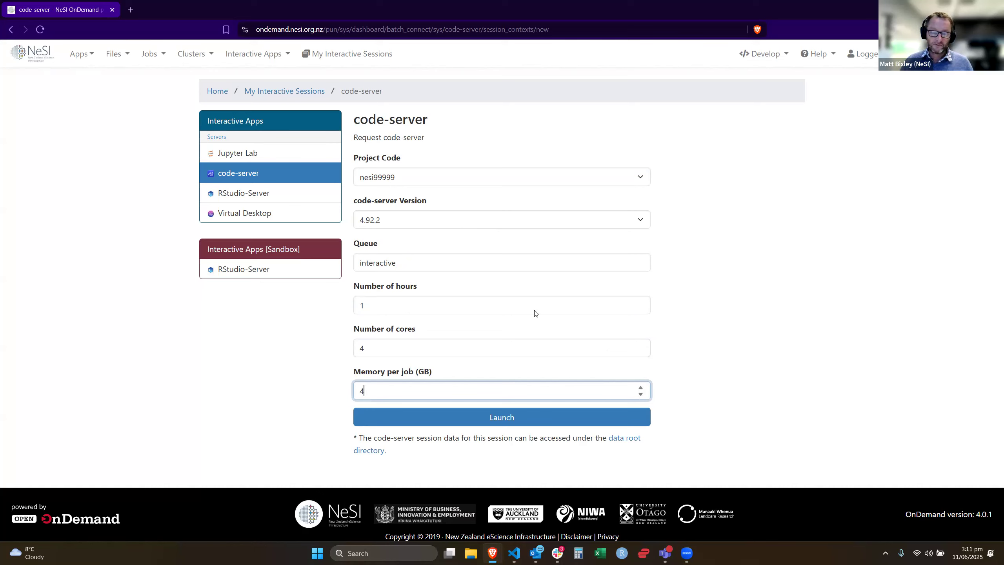
left_click(449, 420)
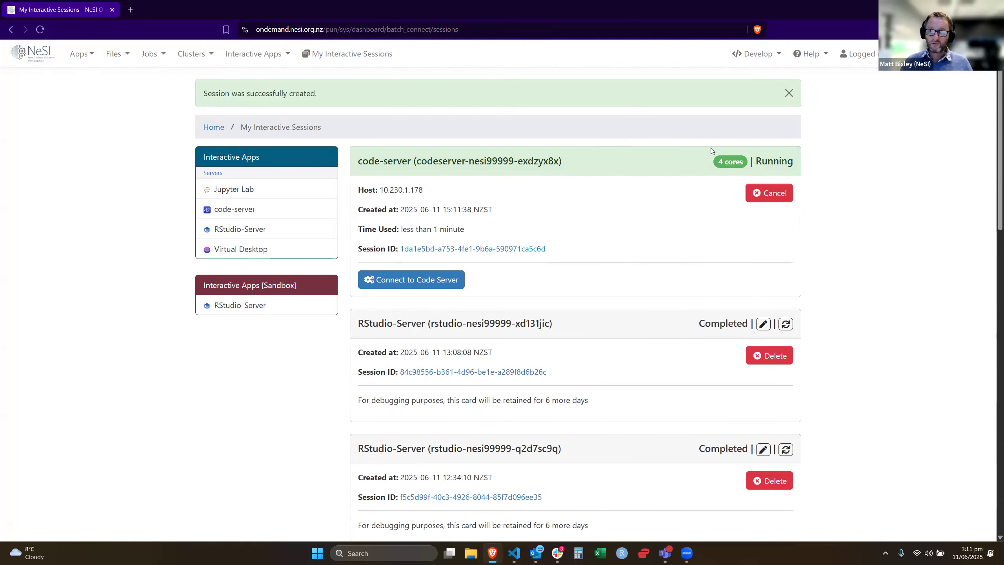
Connect to the running code-server session and bring its ml_test workspace tab into view.
left_click(415, 279)
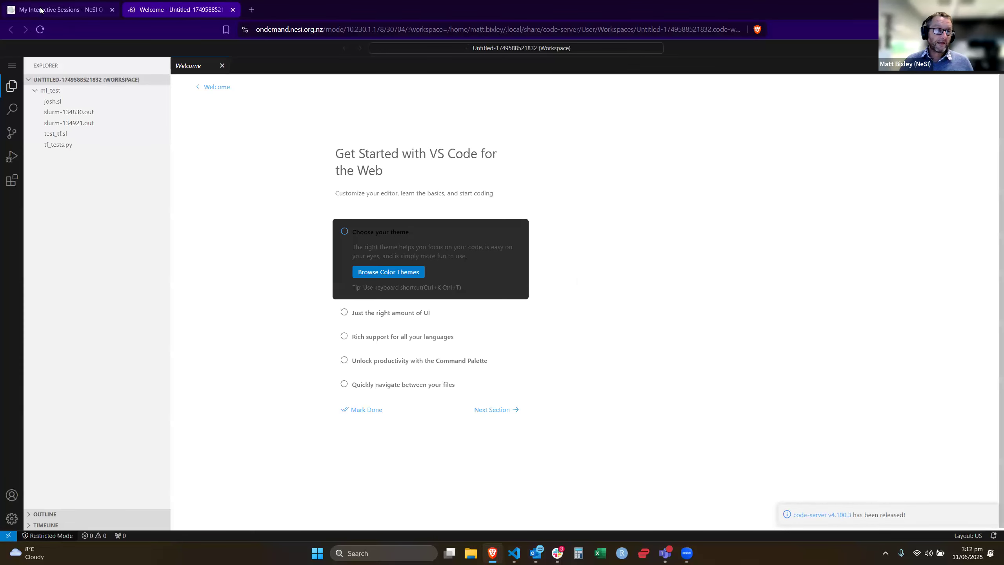
left_click(40, 8)
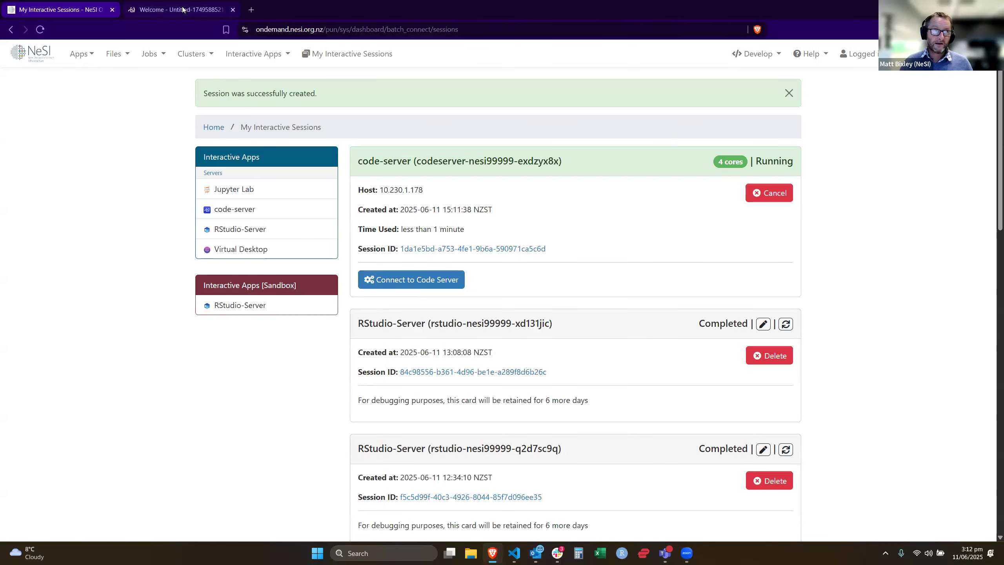
key("ctrl+Tab")
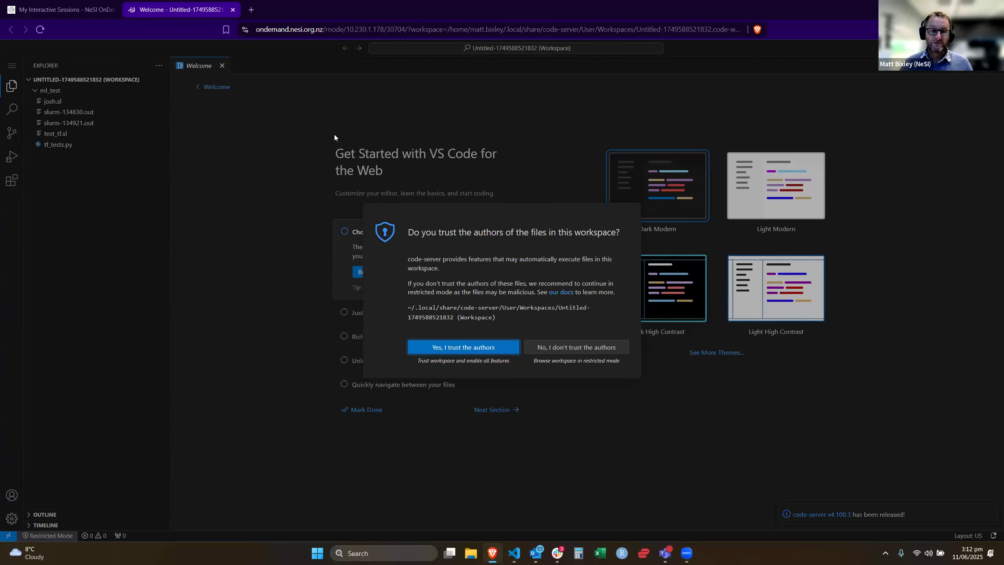
Trust the workspace, keep Dark Modern, finish the walkthrough, close Welcome, and zoom in twice.
left_click(463, 351)
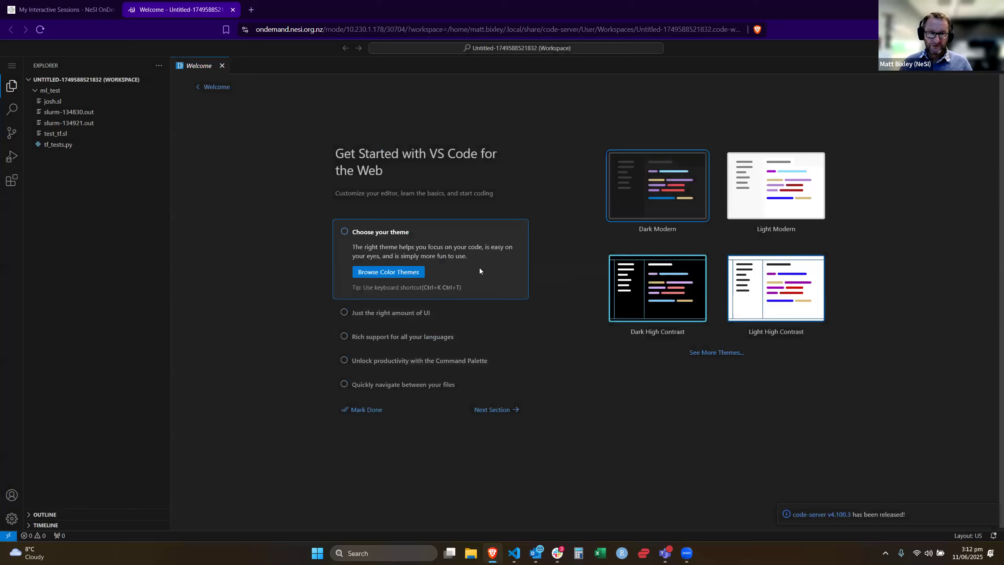
left_click(690, 193)
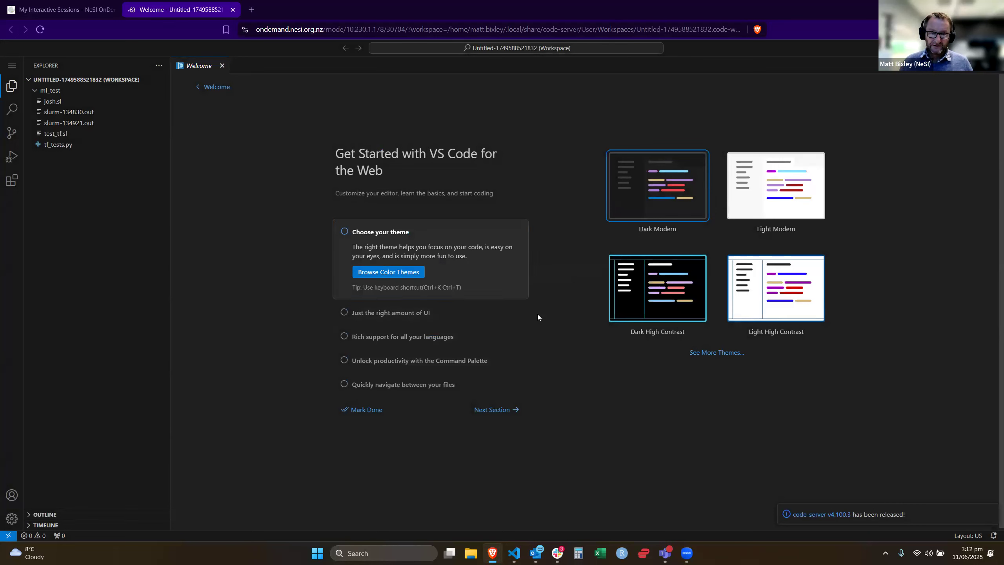
left_click(491, 410)
left_click(362, 410)
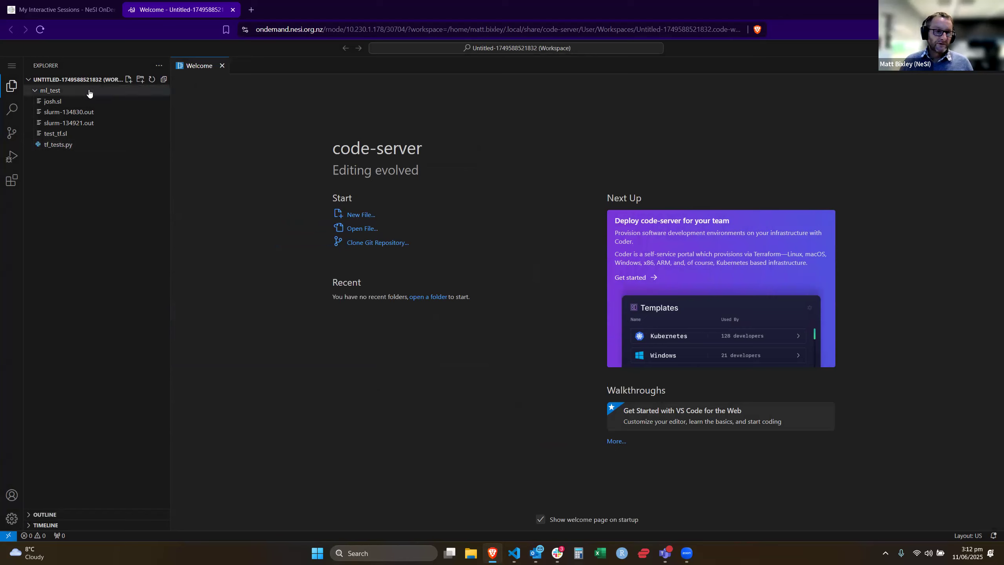
left_click(222, 65)
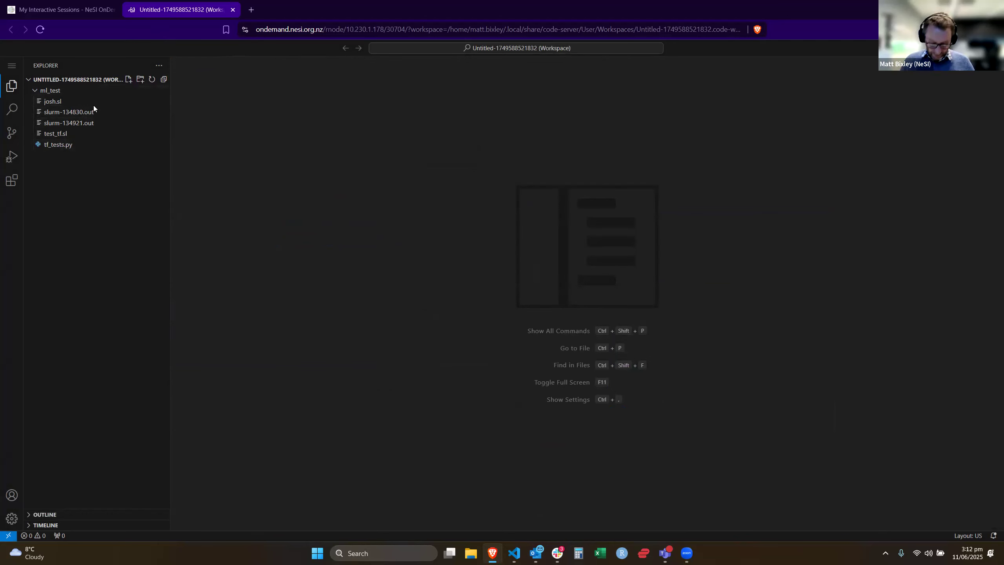
key("ctrl+plus")
key("ctrl+plus")
key("ctrl+plus")
key("ctrl+plus")
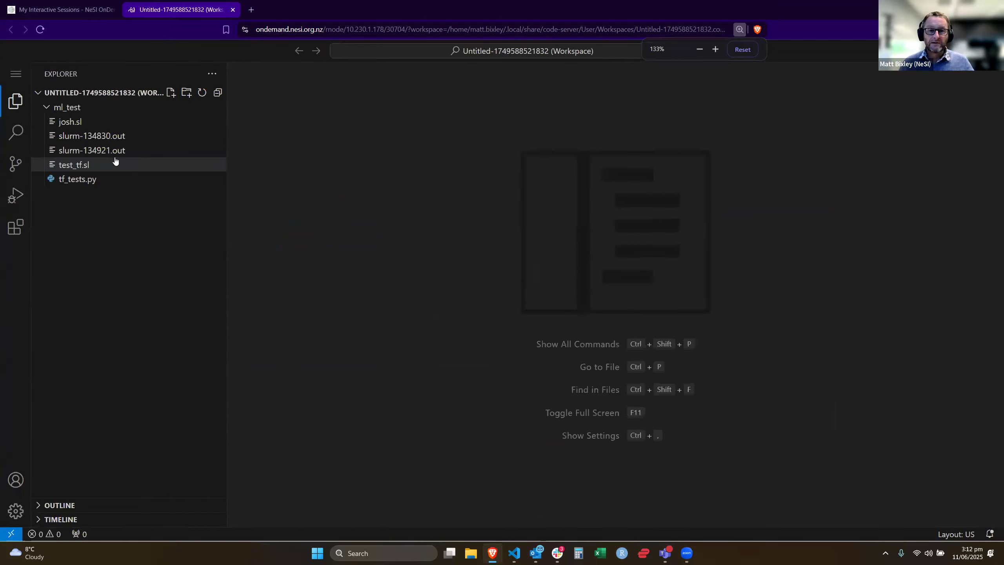
key("ctrl+plus")
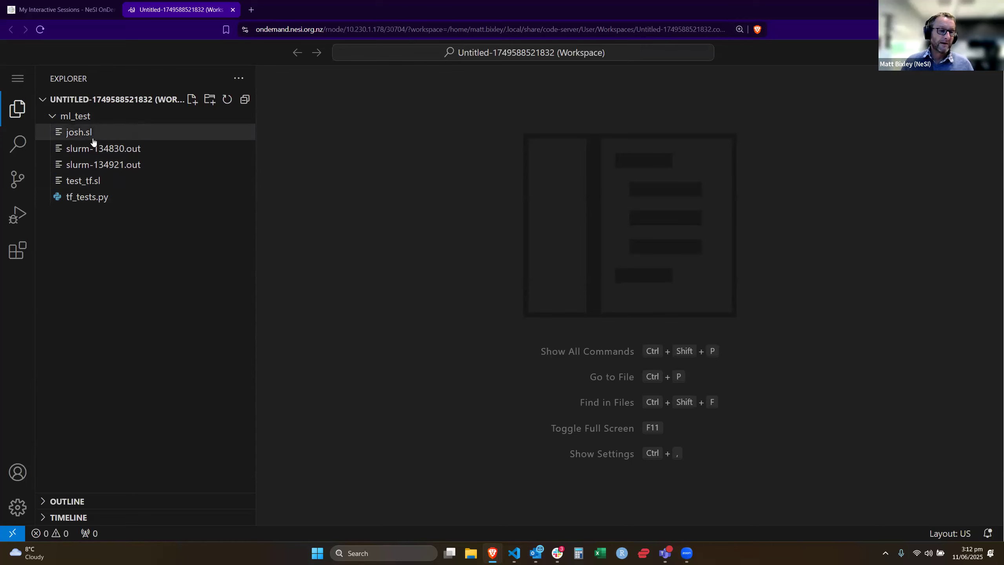
Browse josh.sl and tf_tests.py, then open the test_tf.sl job script in the editor.
left_click(82, 134)
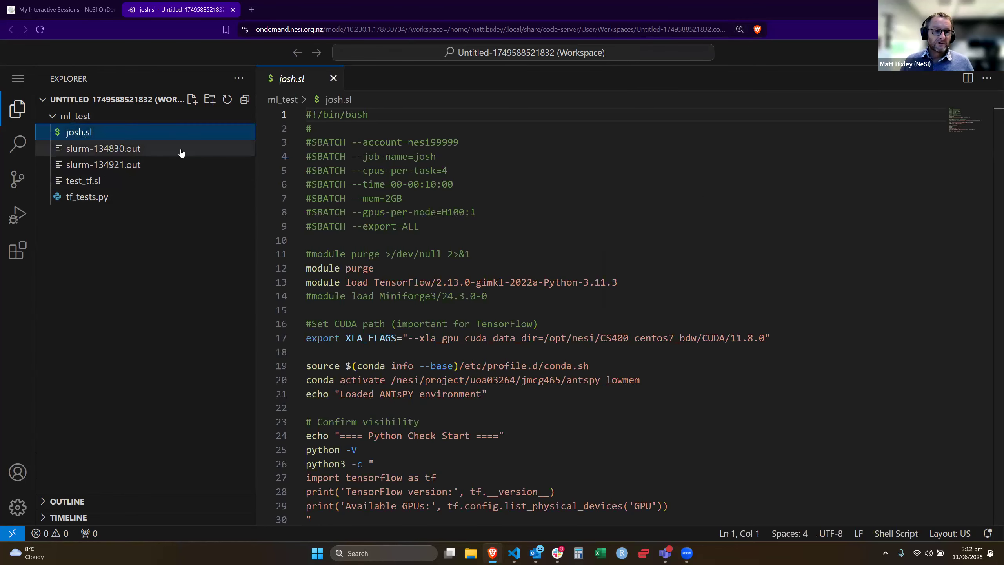
left_click(87, 196)
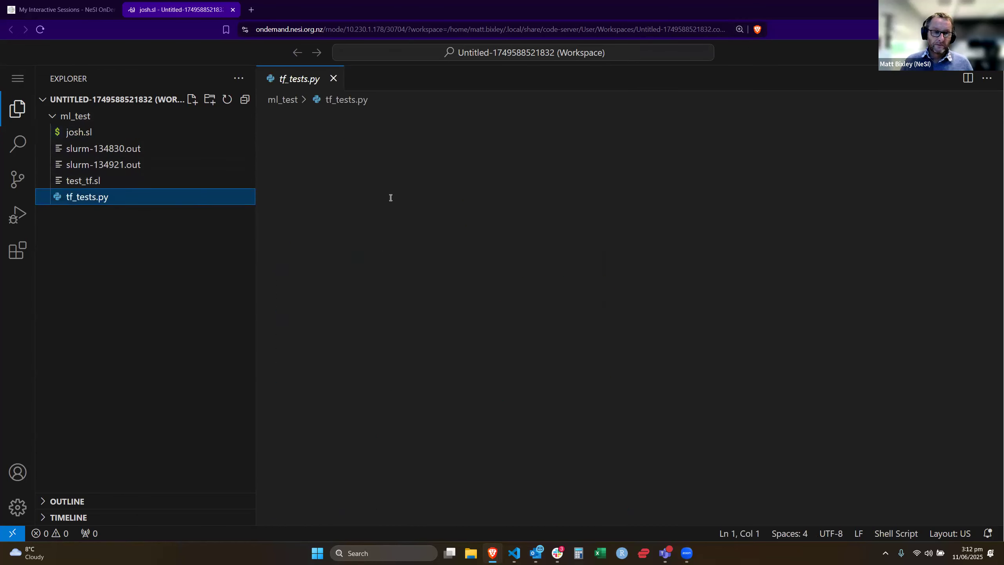
left_click(81, 181)
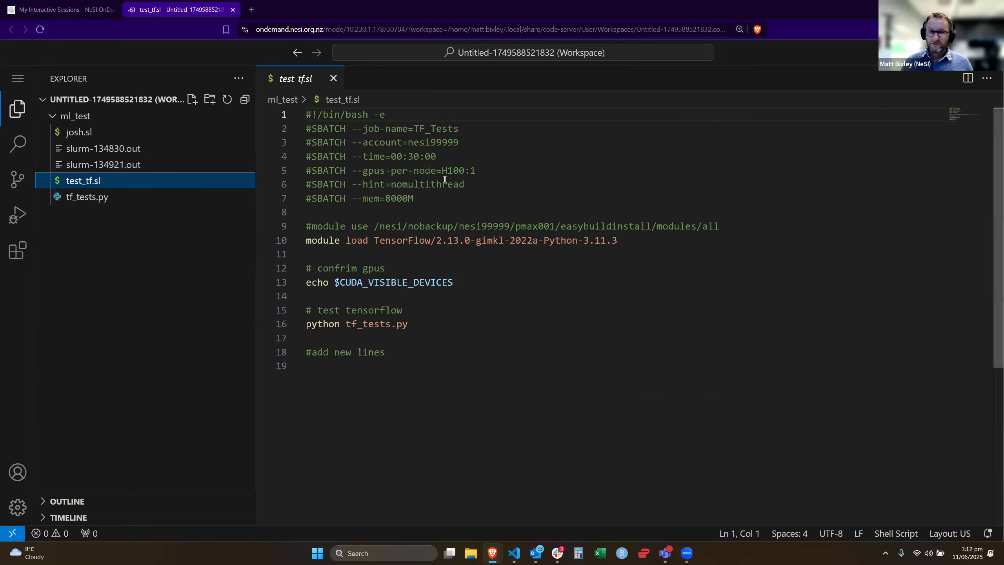
left_click(18, 79)
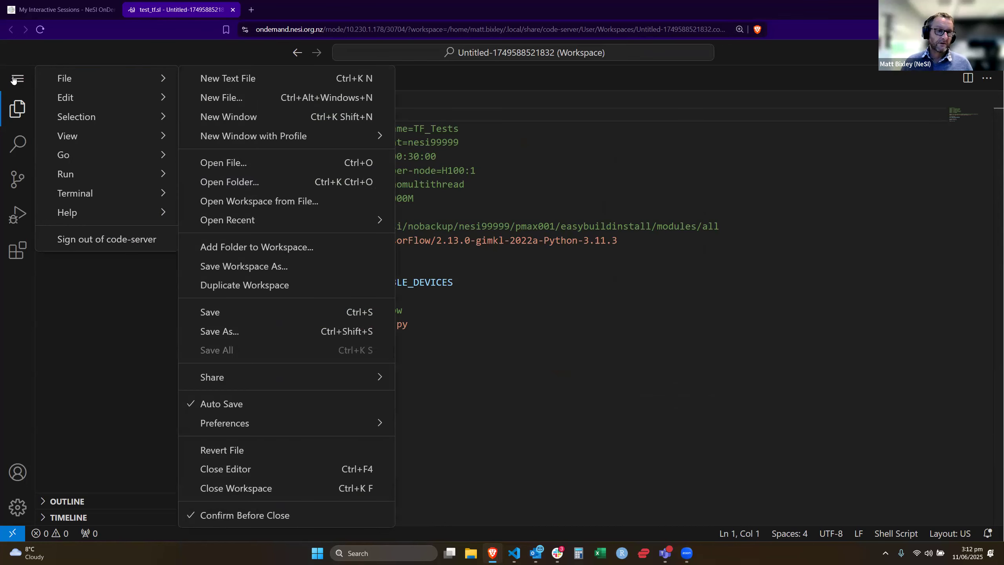
Open a new bash terminal and run pwd, ll and ls -l in ml_test.
mouse_move(71, 194)
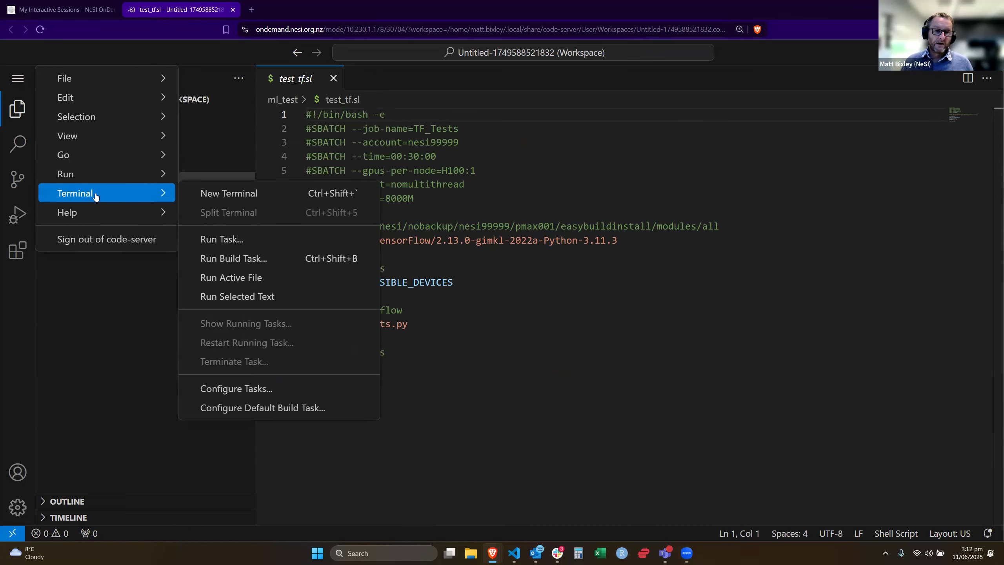
left_click(245, 195)
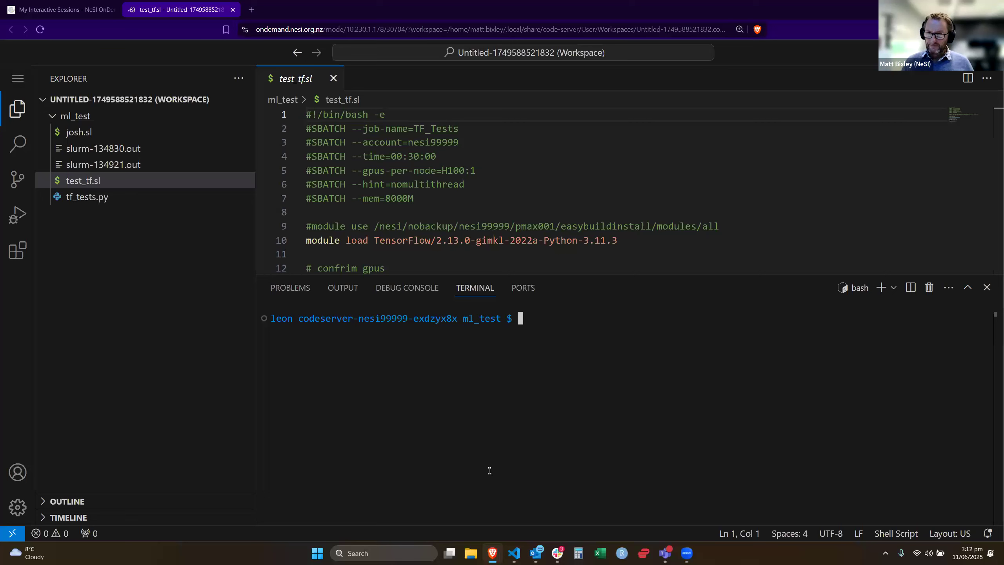
type("pwd")
key("Return")
type("ll")
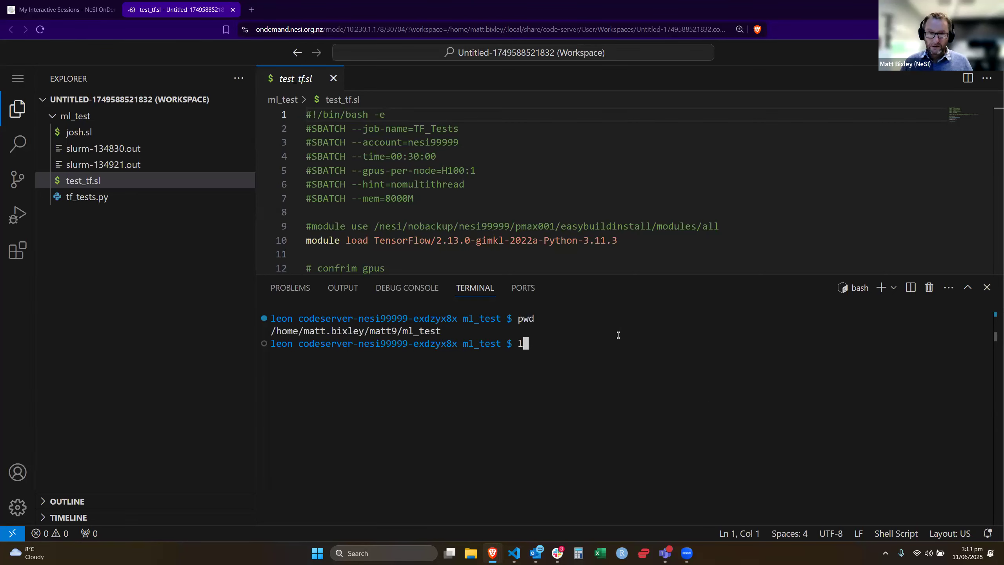
key("Return")
type("ls -l")
key("Return")
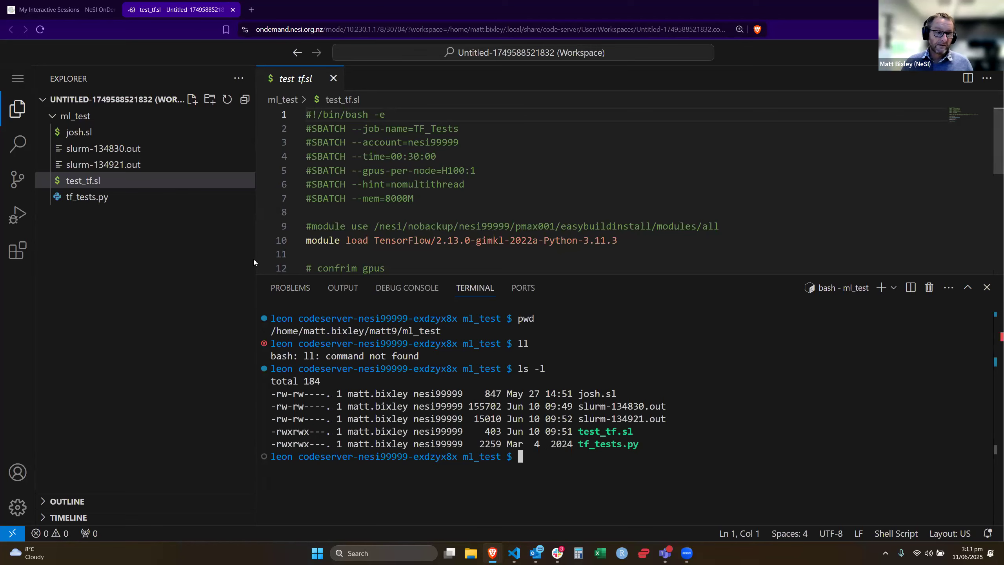
Narrow the file sidebar, split test_tf.sl into two panes, then close the copy.
left_click_drag(255, 257, 210, 254)
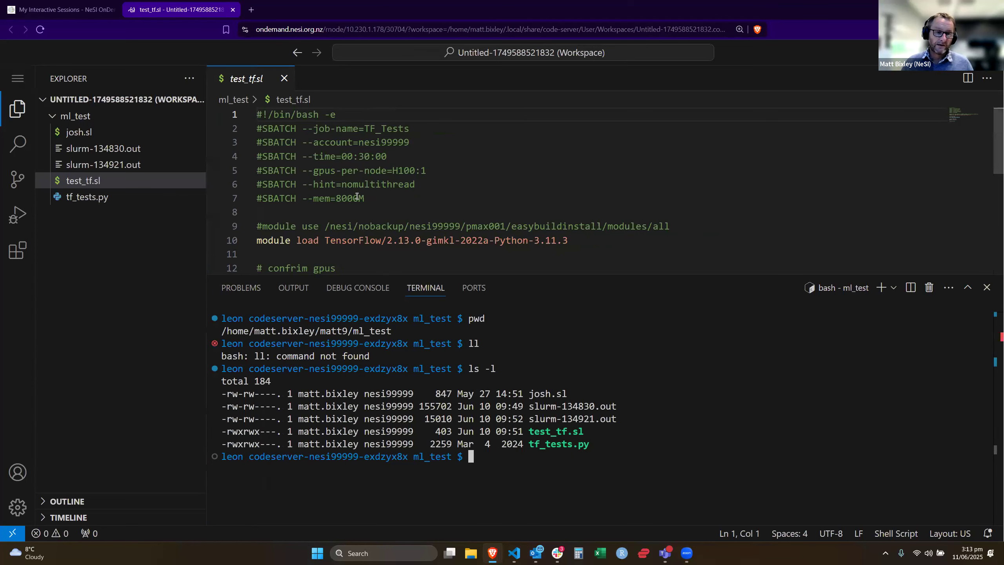
scroll(360, 206, "down", 4)
scroll(361, 206, "down", 1)
scroll(382, 204, "up", 2)
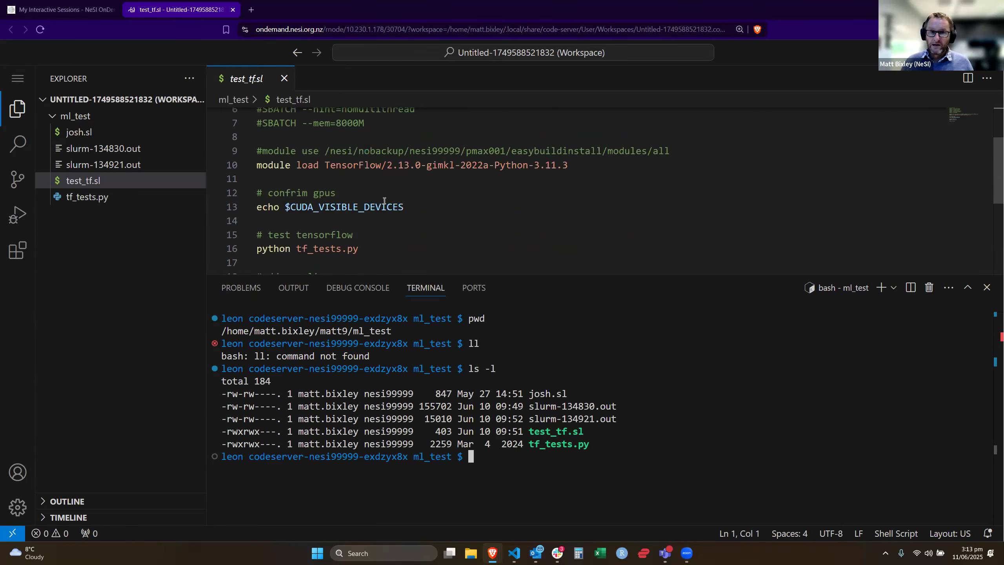
scroll(383, 204, "down", 1)
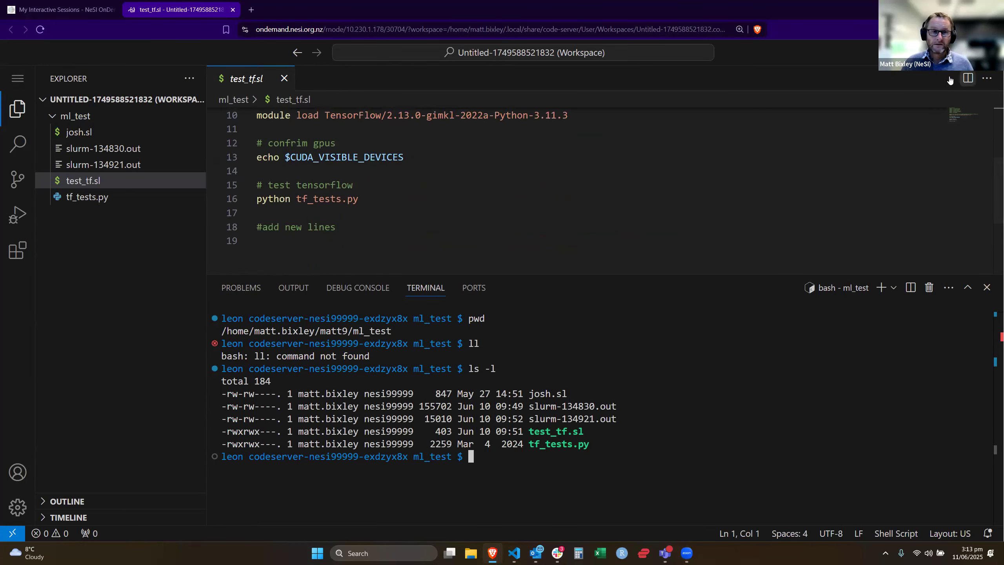
left_click(967, 78)
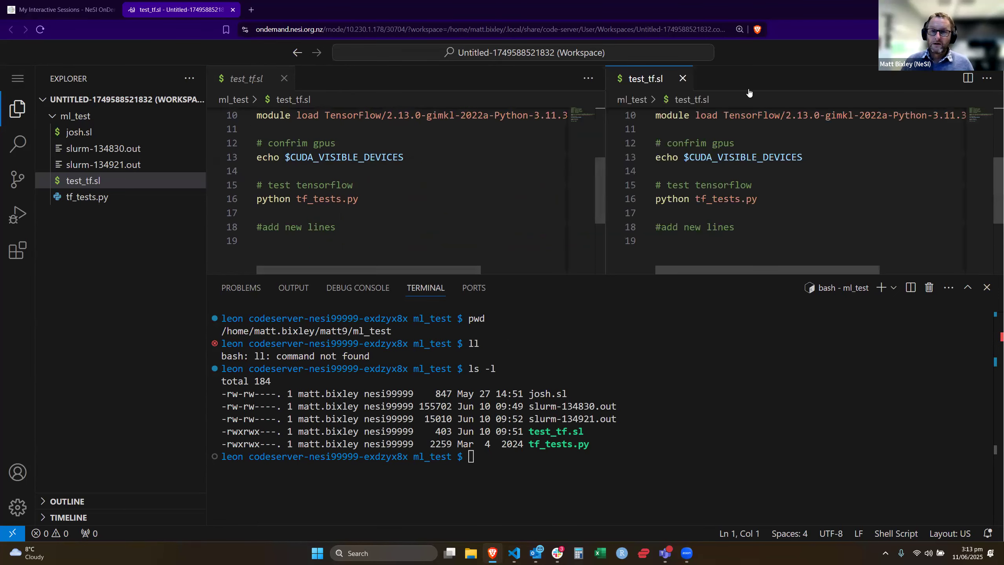
left_click(682, 78)
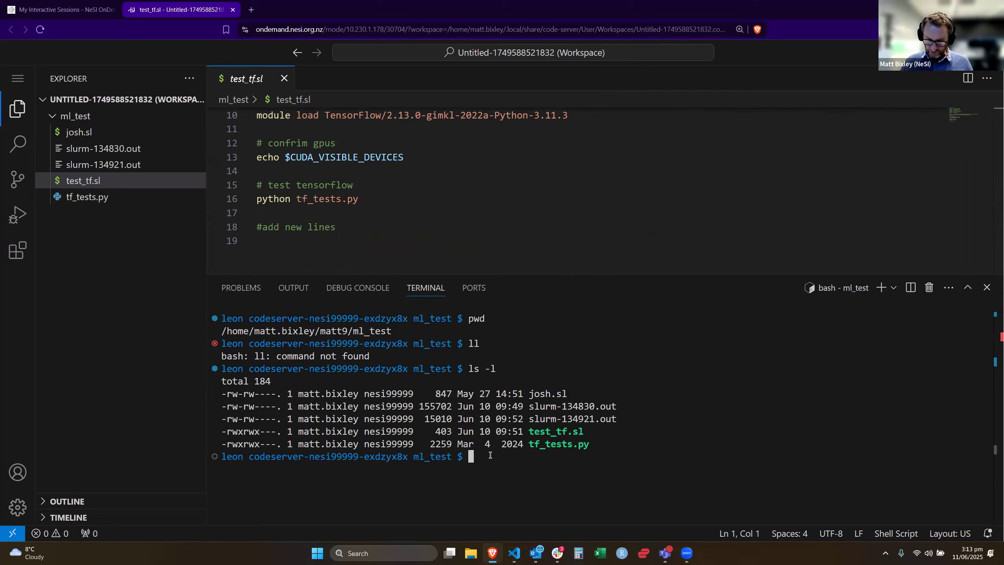
Load the R/4.3.1-gimkl-2022a module and start an R session in the terminal.
type("mo")
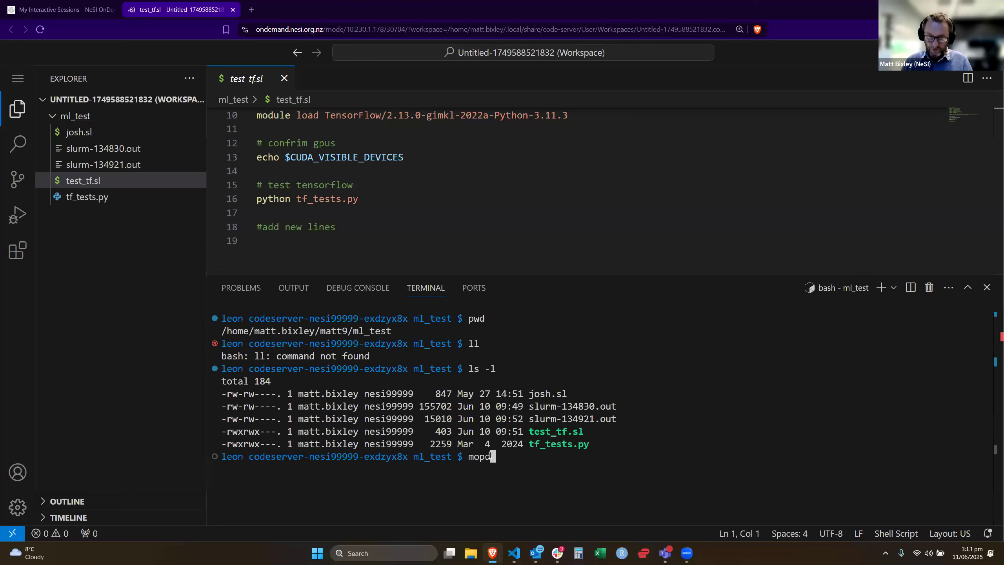
type("du")
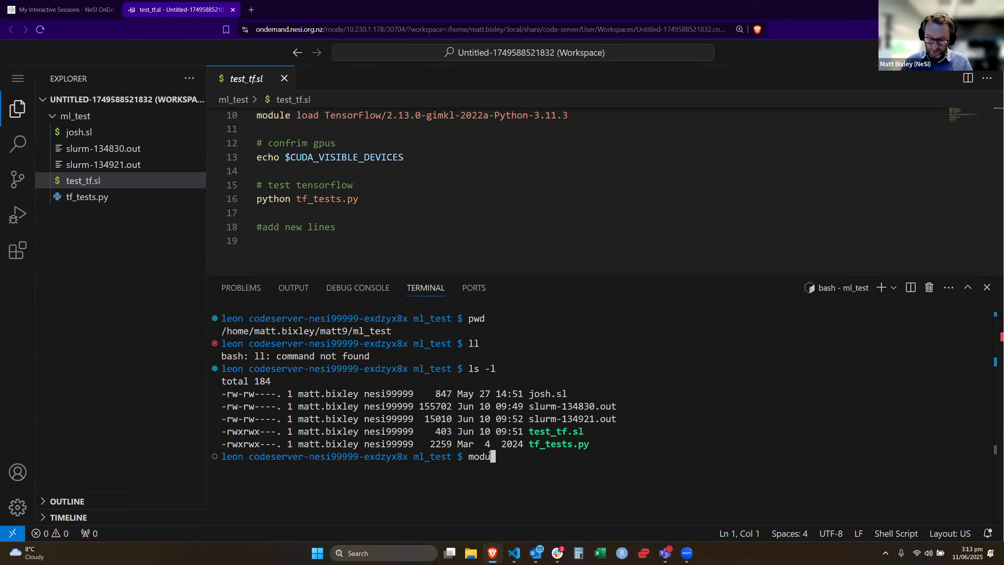
type("le load R/4")
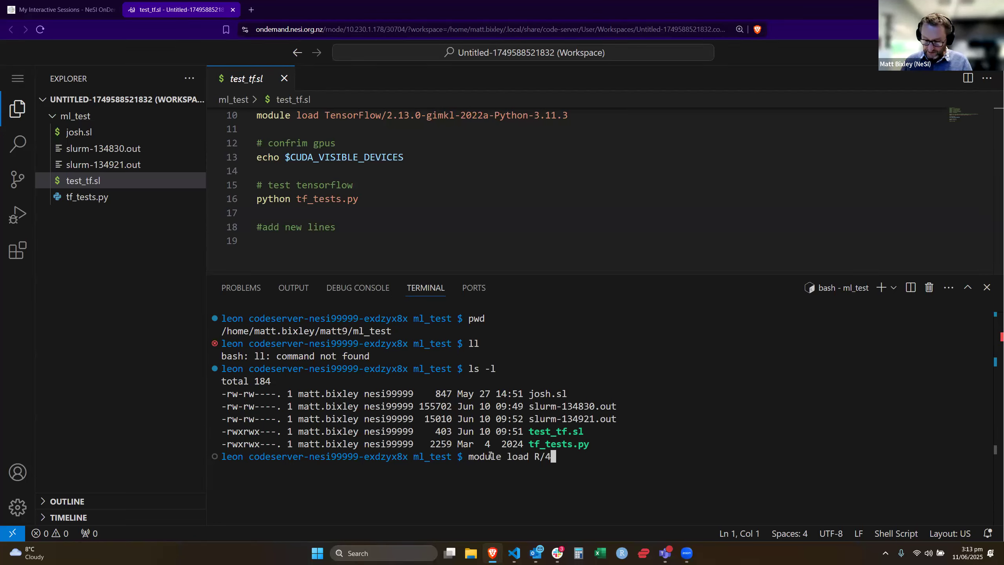
type(".3.1")
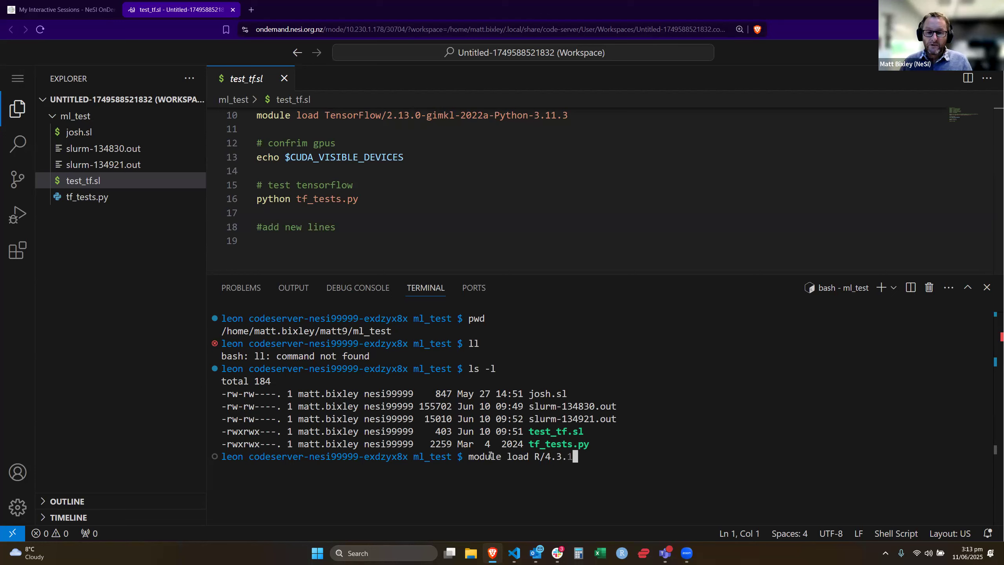
key("Tab")
key("Return")
type("R")
key("Return")
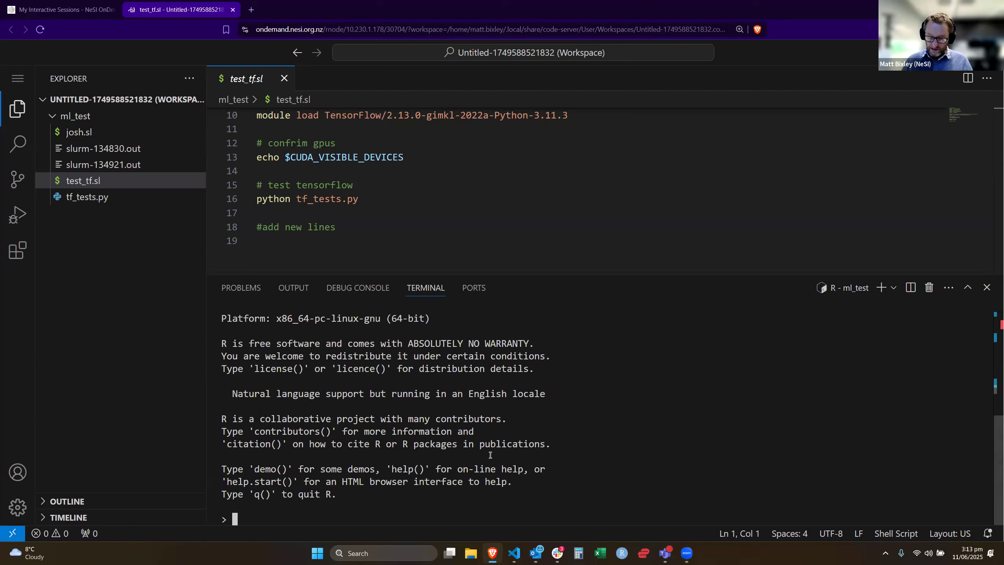
Print R's working directory with getwd(), quit without saving, then type sbatch test_tf.sl.
type("ge")
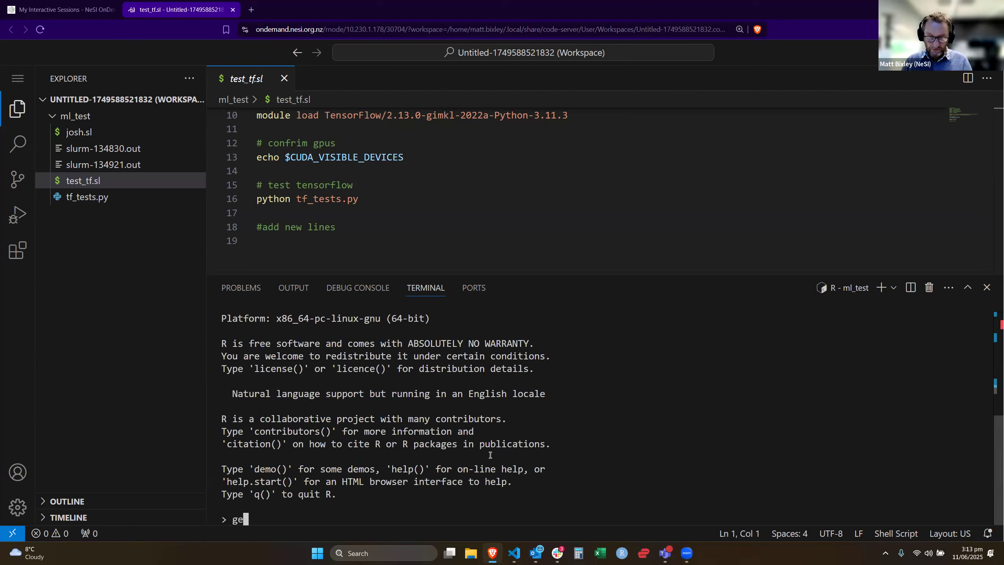
type("twd()")
key("Return")
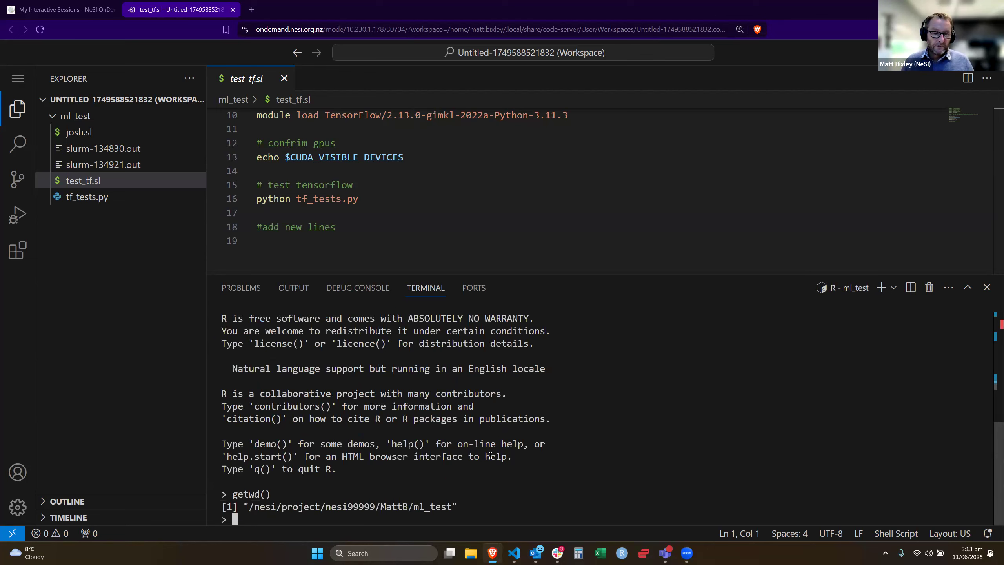
type("q()")
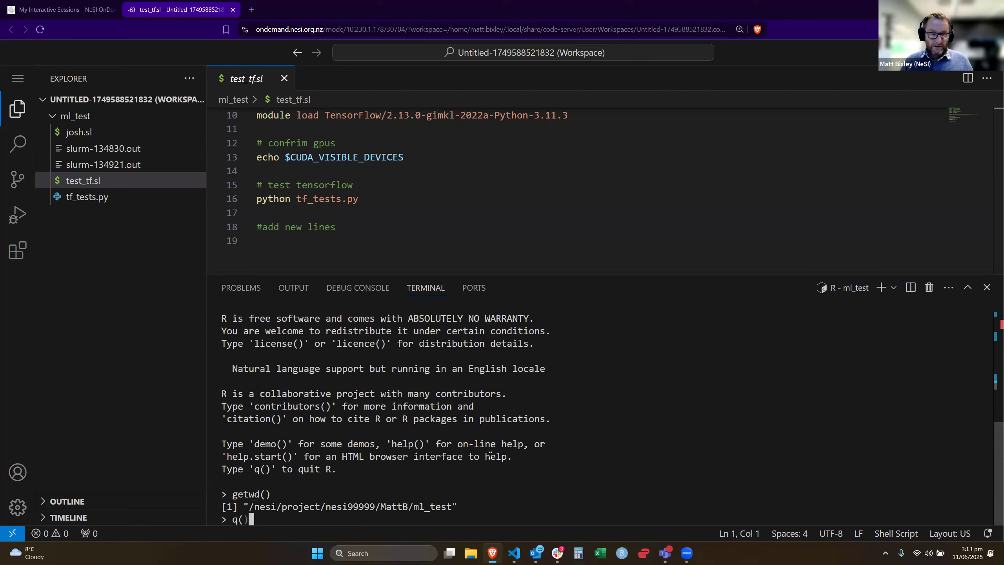
key("Return")
type("n")
key("Return")
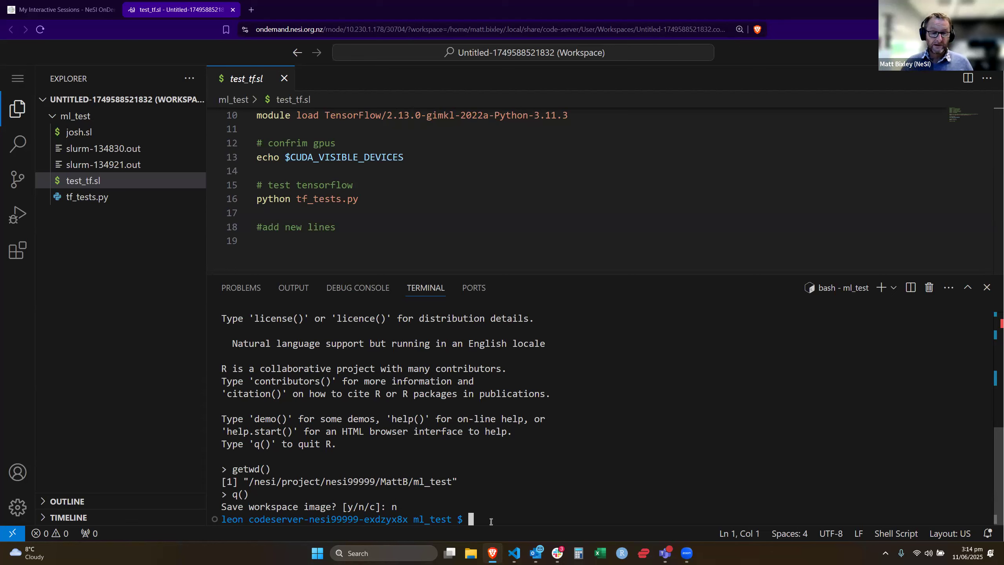
type("sbatch ")
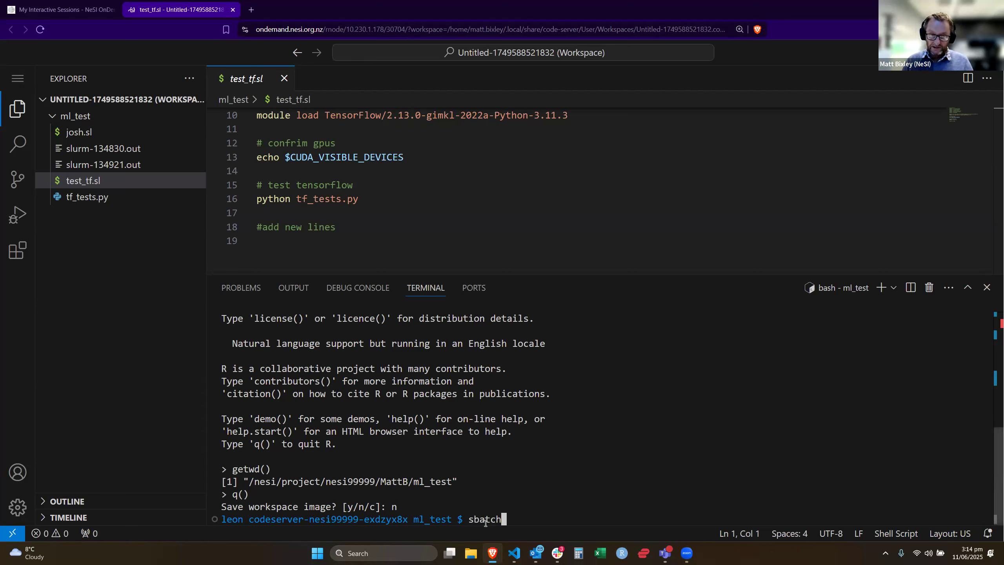
type("tes")
key("Tab")
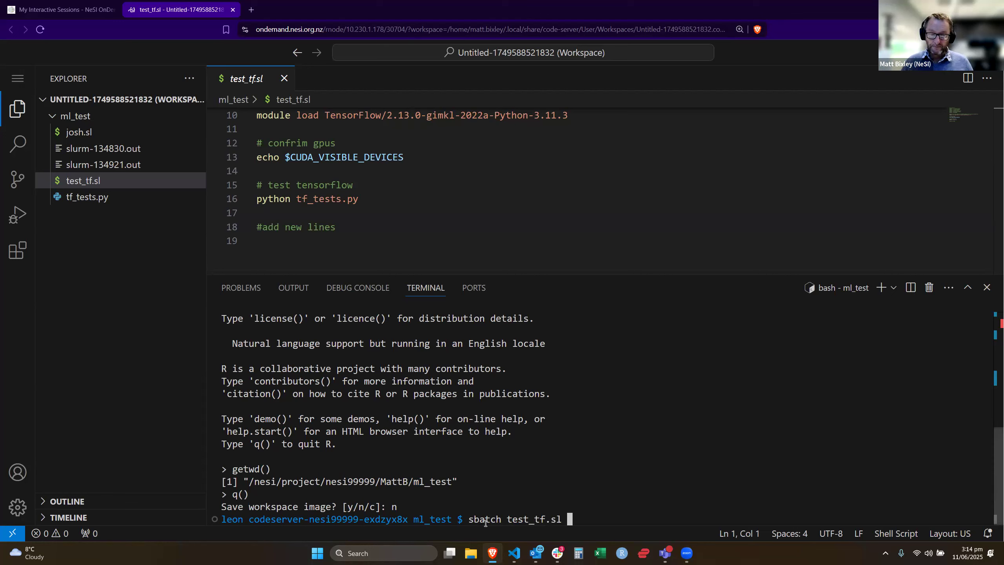
Run sbatch test_tf.sl and highlight the resulting 'sbatch: command not found' error.
key("Return")
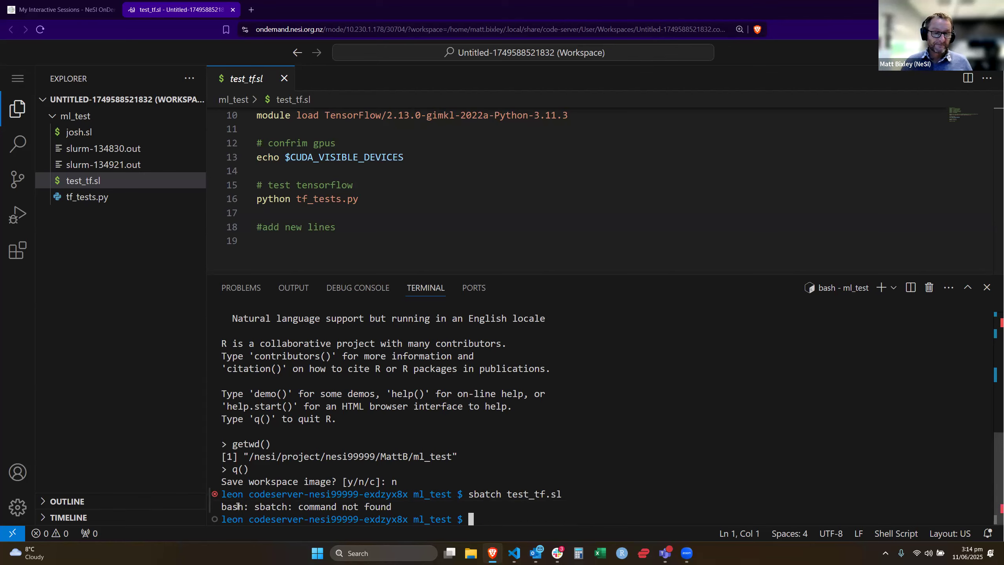
left_click_drag(232, 507, 392, 507)
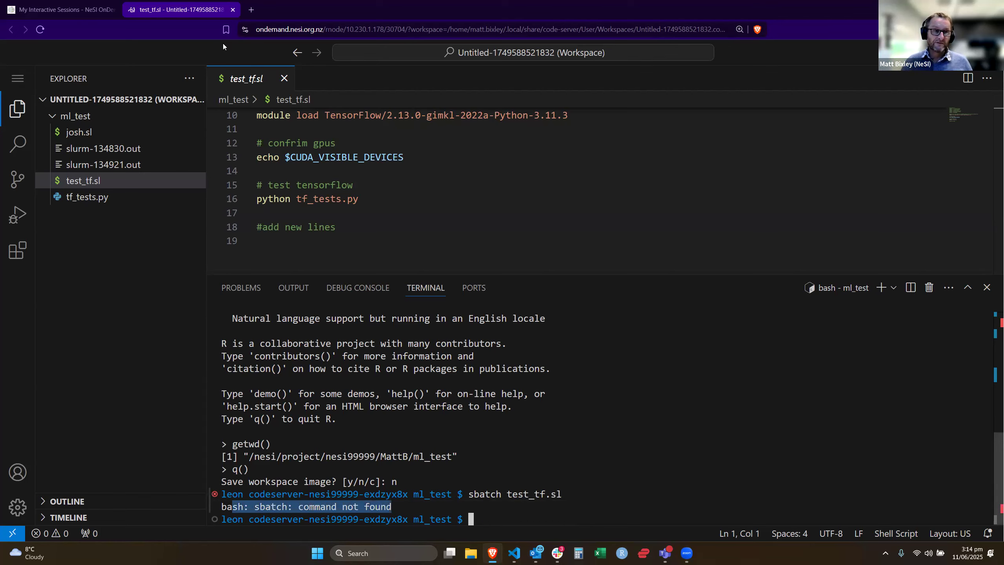
Launch NeSI HPC Shell Access from Clusters and paste its authentication link into a private tab.
left_click(52, 10)
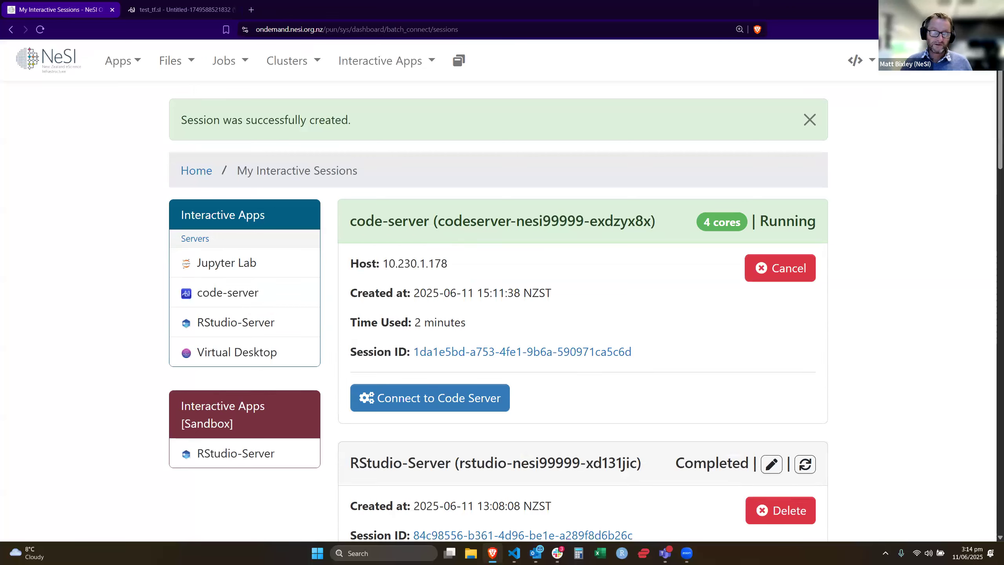
left_click(289, 67)
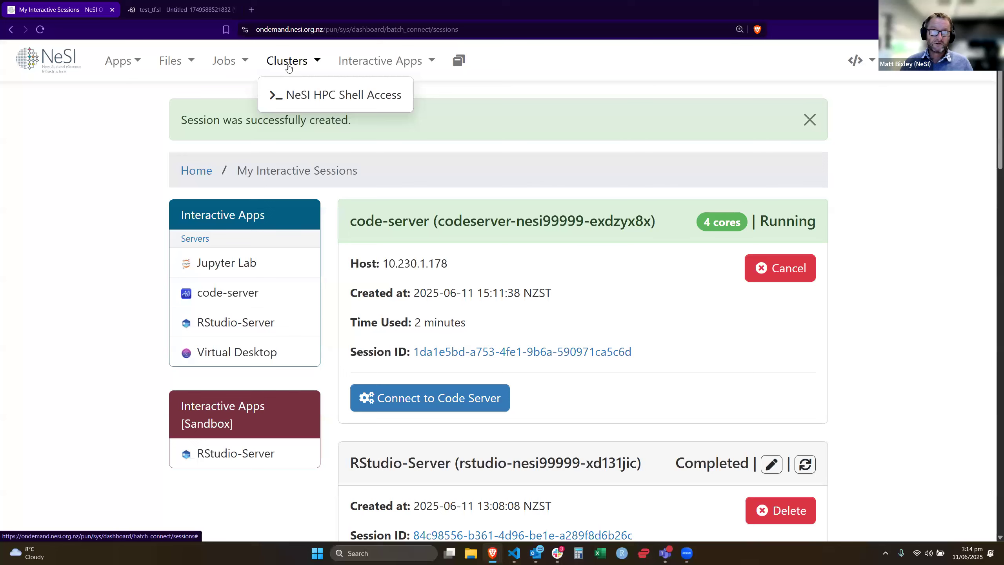
left_click(309, 97)
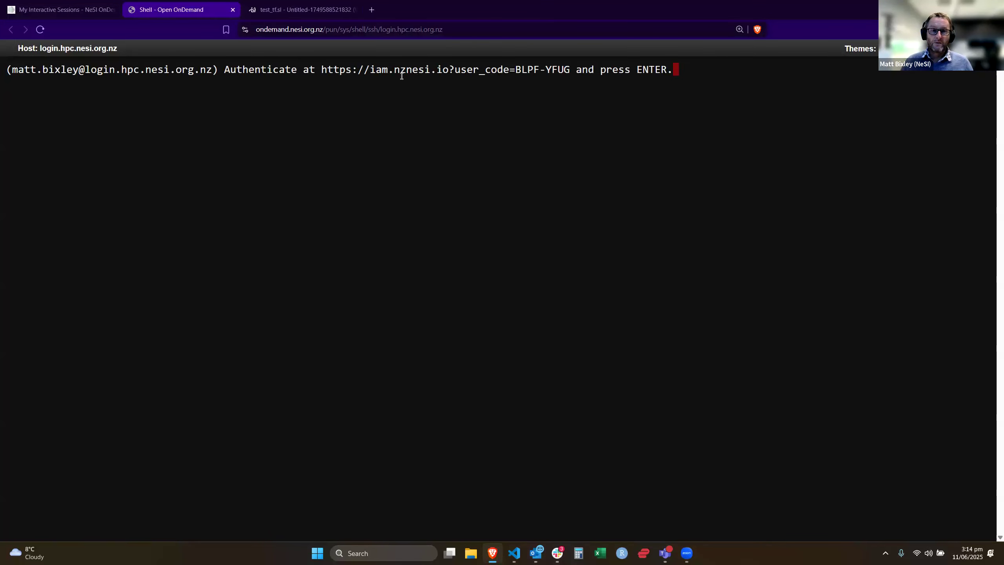
left_click_drag(322, 70, 570, 73)
key("ctrl+c")
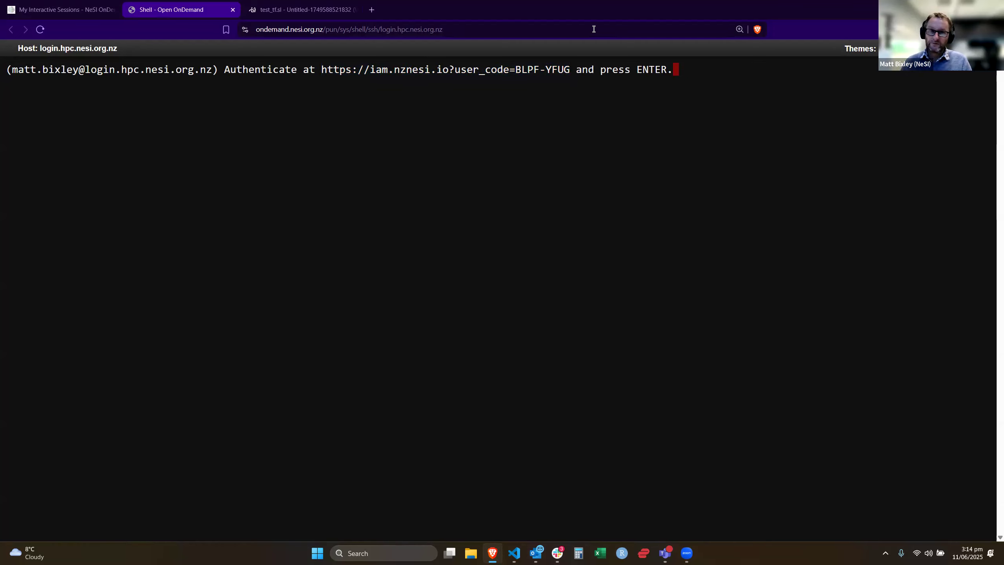
left_click(372, 12)
key("ctrl+v")
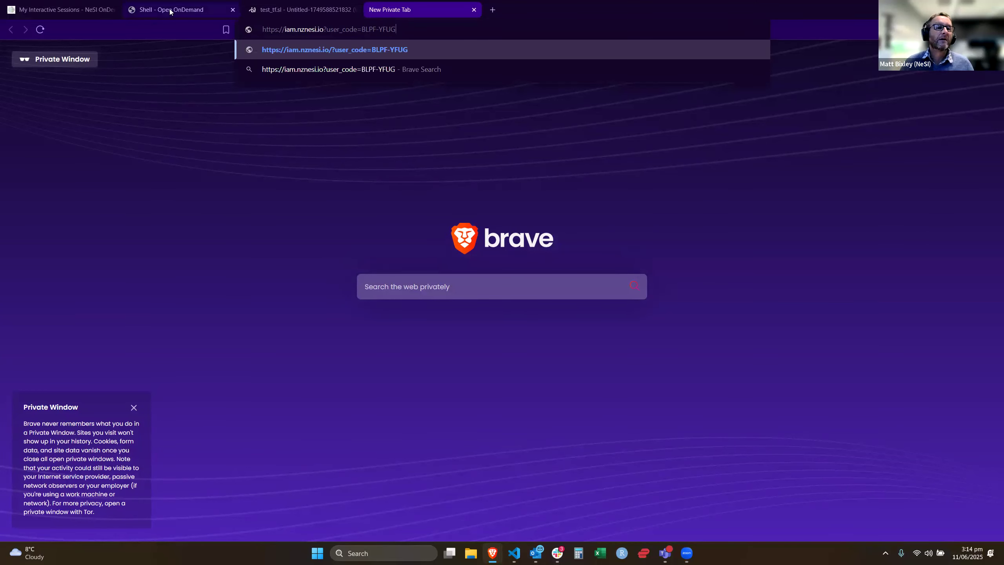
Copy the shell's authentication link again and open it in the private tab.
left_click(158, 9)
left_click_drag(321, 70, 570, 67)
key("ctrl+c")
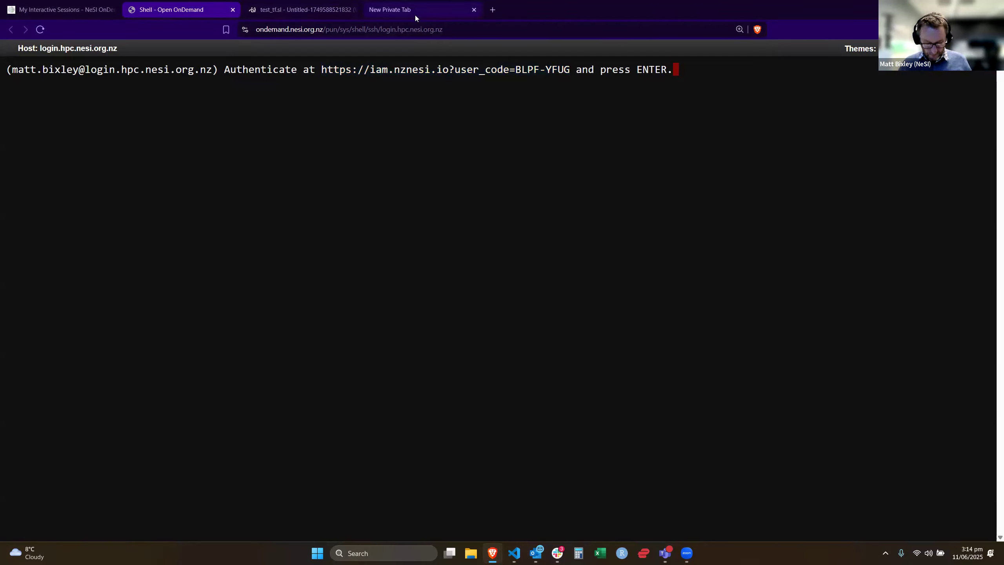
key("Caps_Lock")
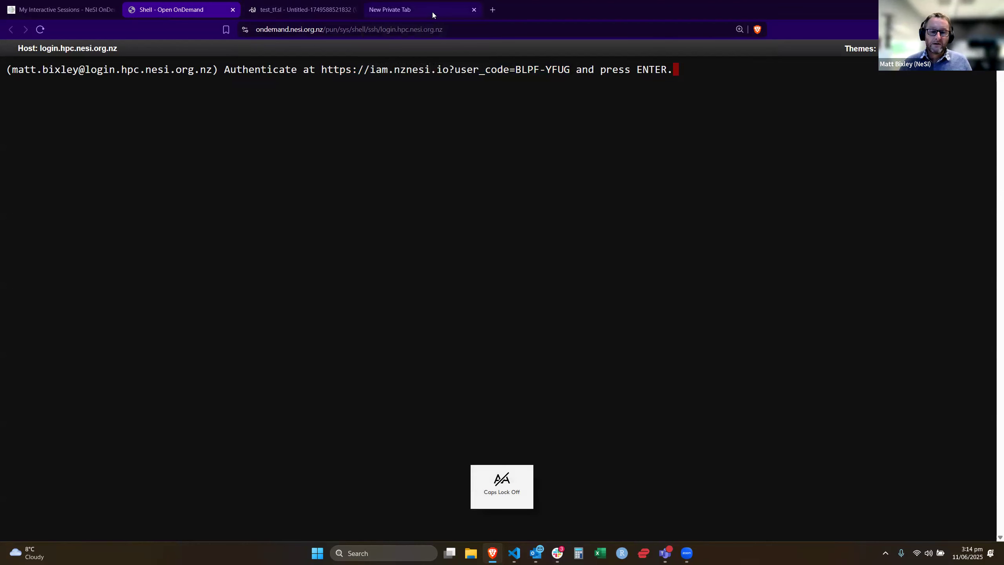
left_click(409, 15)
key("ctrl+v")
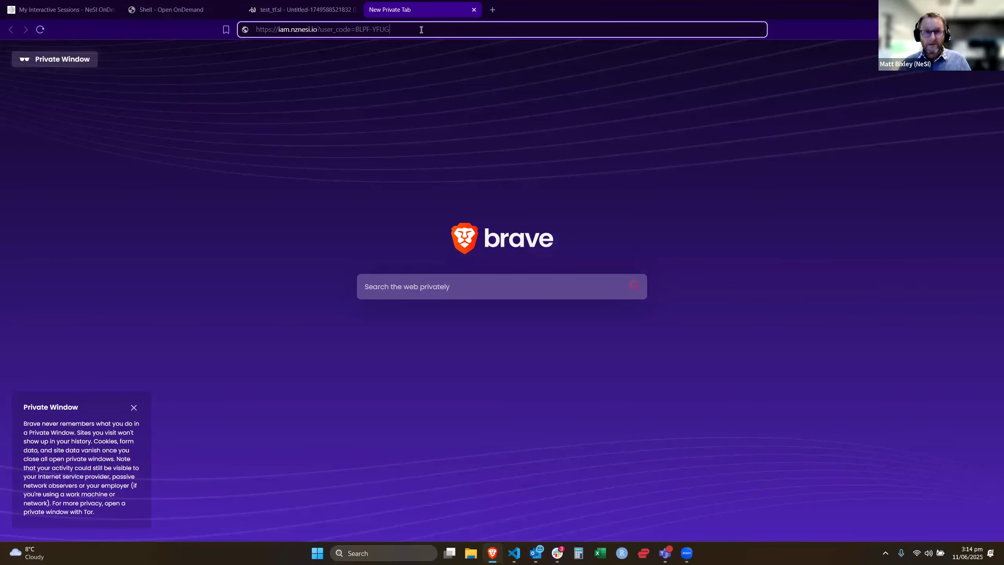
triple_click(421, 30)
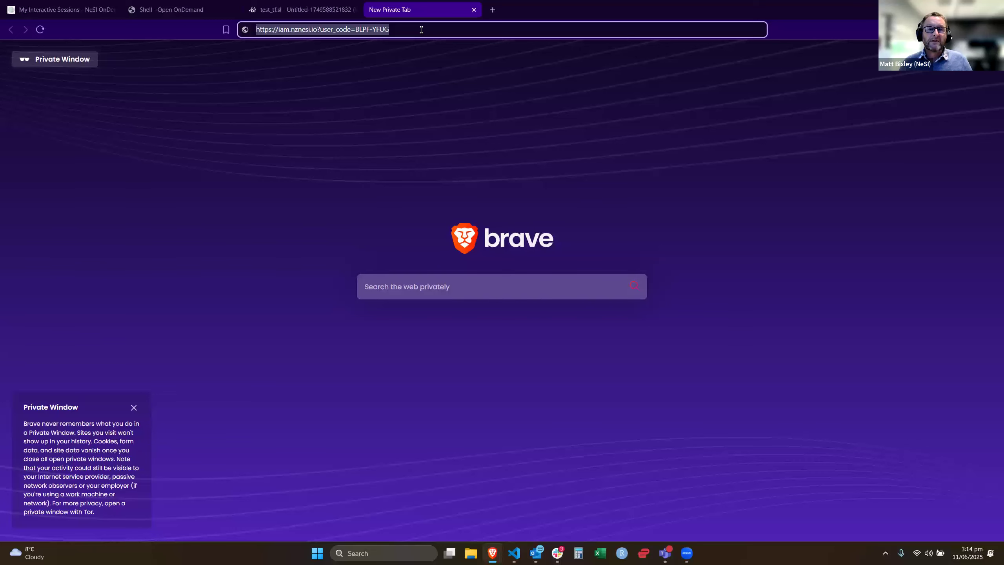
key("Return")
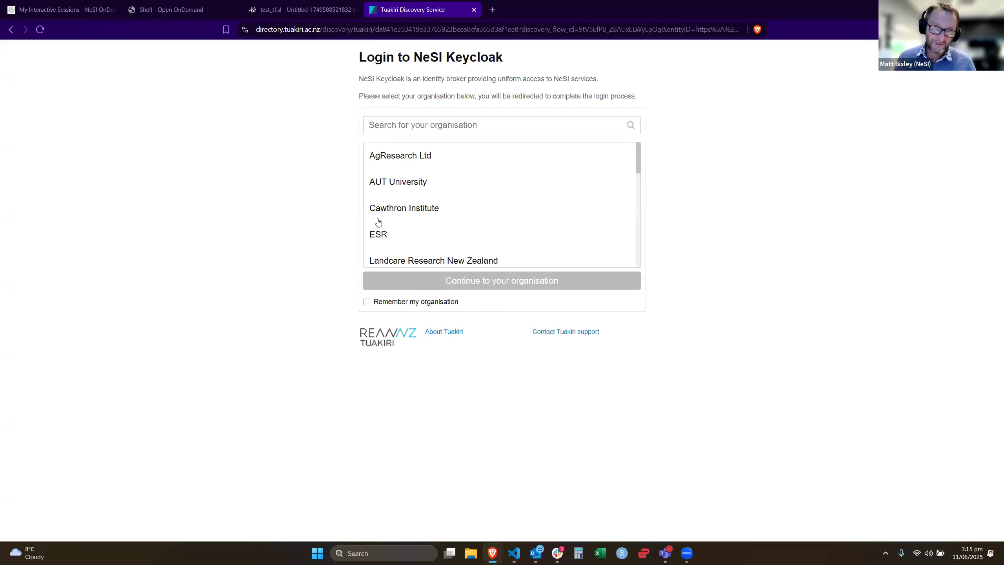
Authenticate through The University of Otago, then return to the shell tab.
scroll(481, 195, "down", 5)
scroll(481, 194, "down", 3)
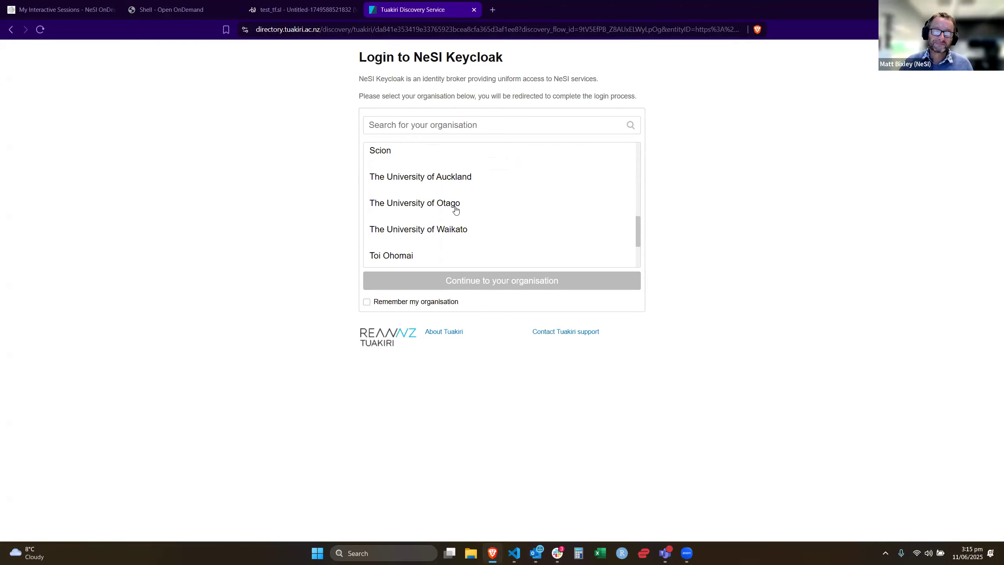
left_click(455, 206)
left_click(472, 288)
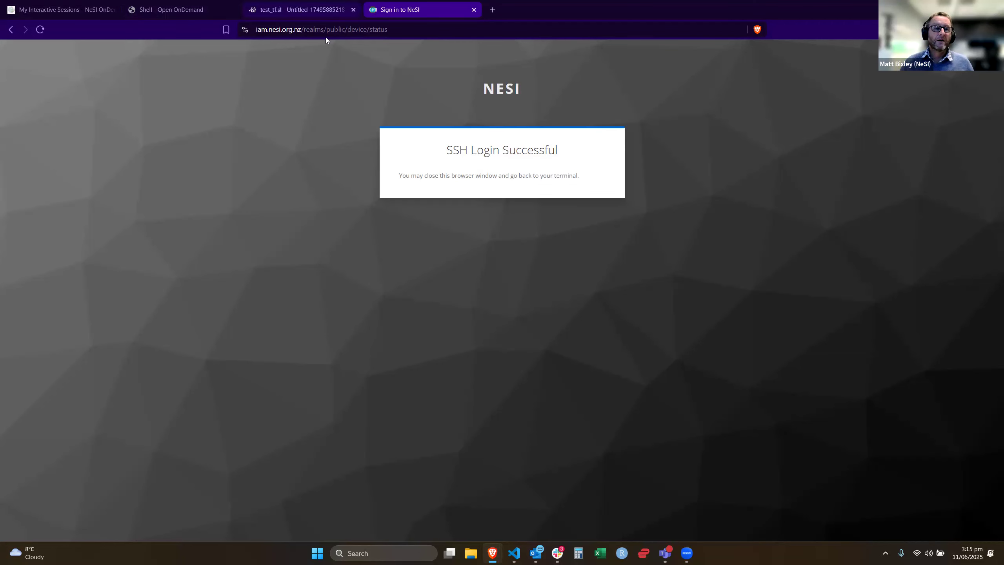
left_click(299, 11)
left_click(163, 10)
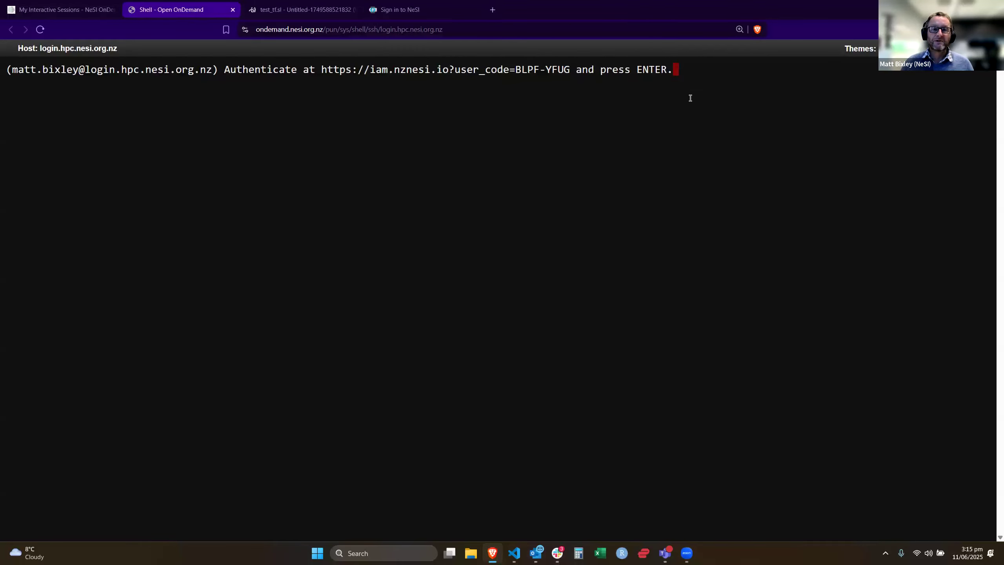
Enlarge the shell, cd into matt9/ml_test, list its files with ll, and type sbatch test_tf.sl.
key("Return")
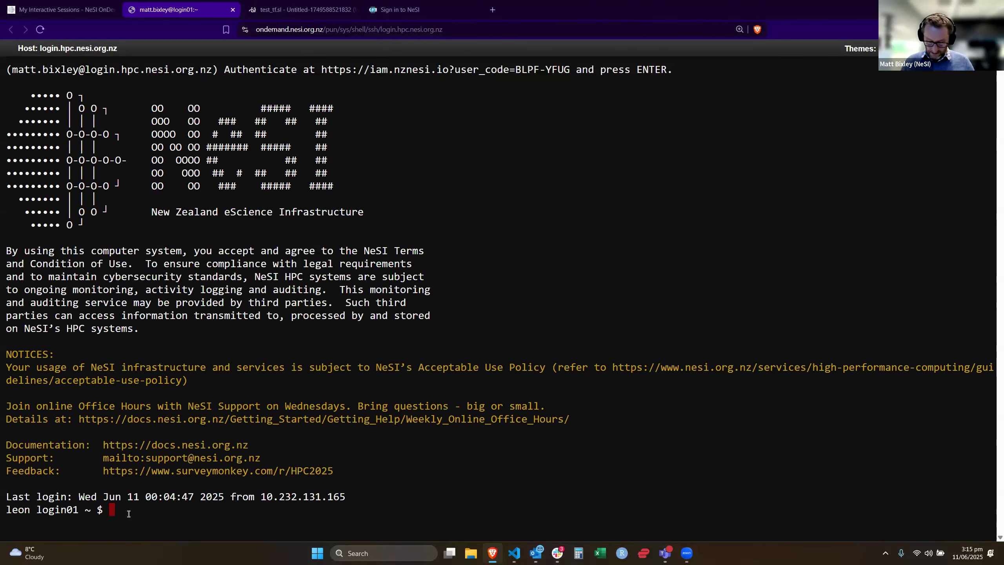
key("ctrl+plus")
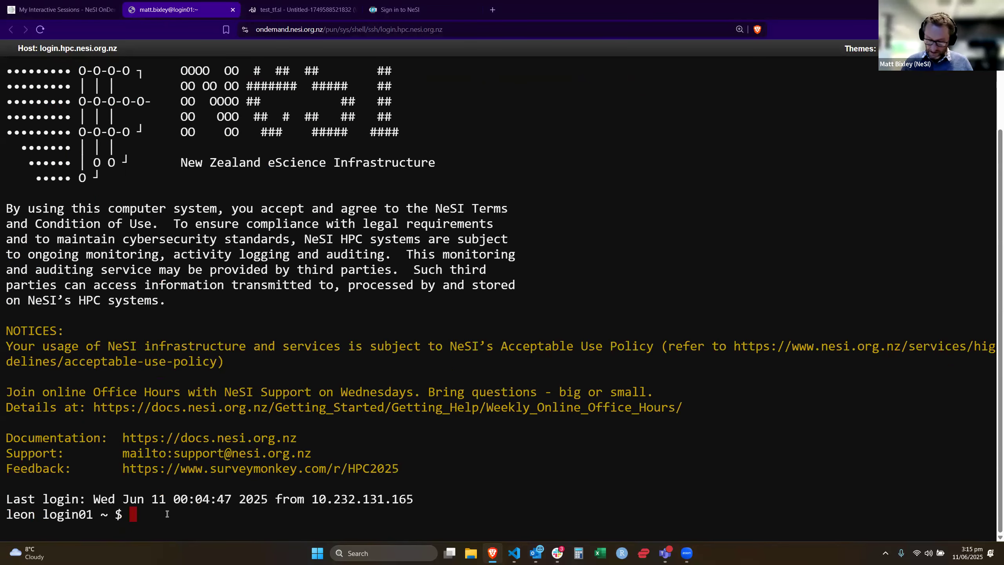
type("pwd")
key("Return")
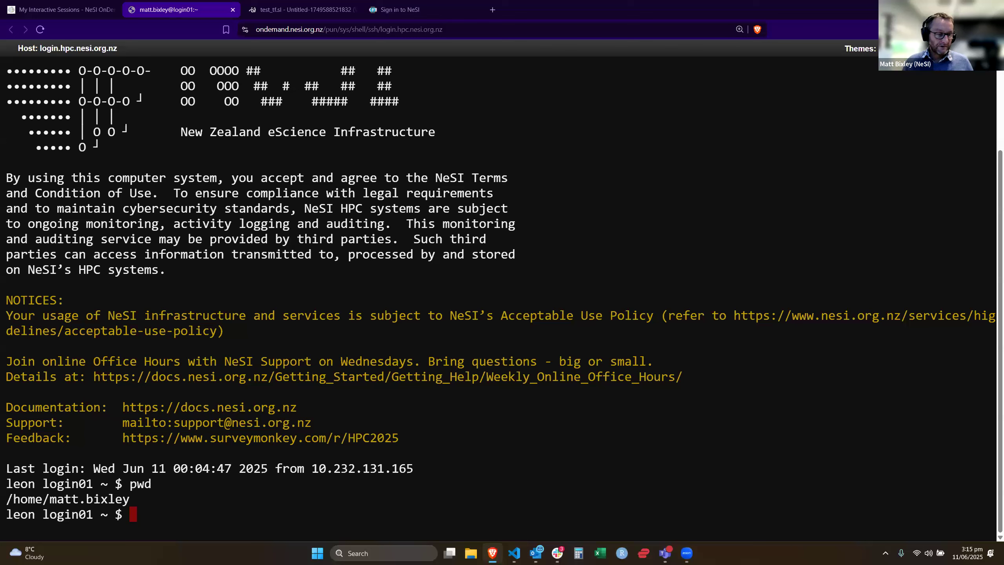
type("cd ")
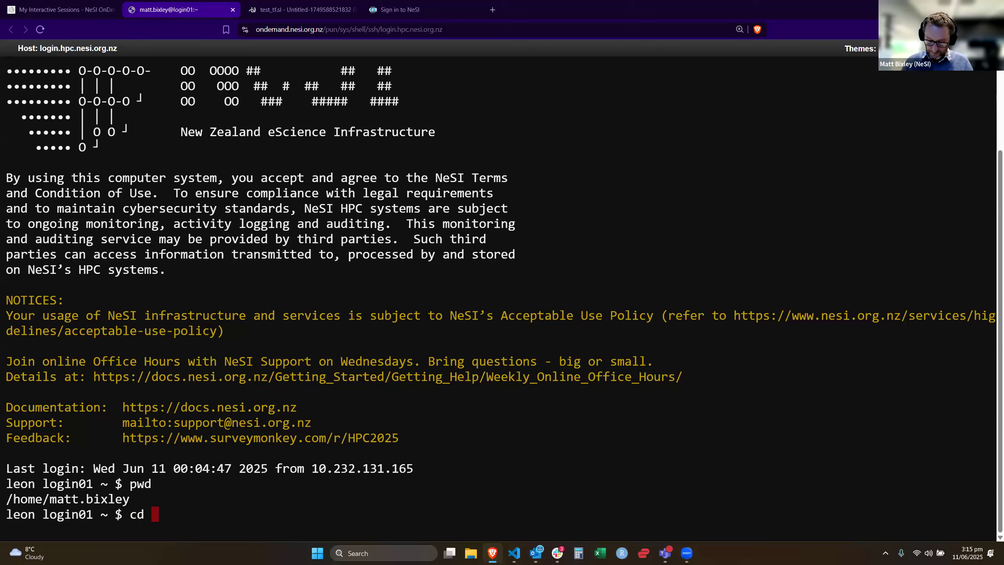
type("matt9")
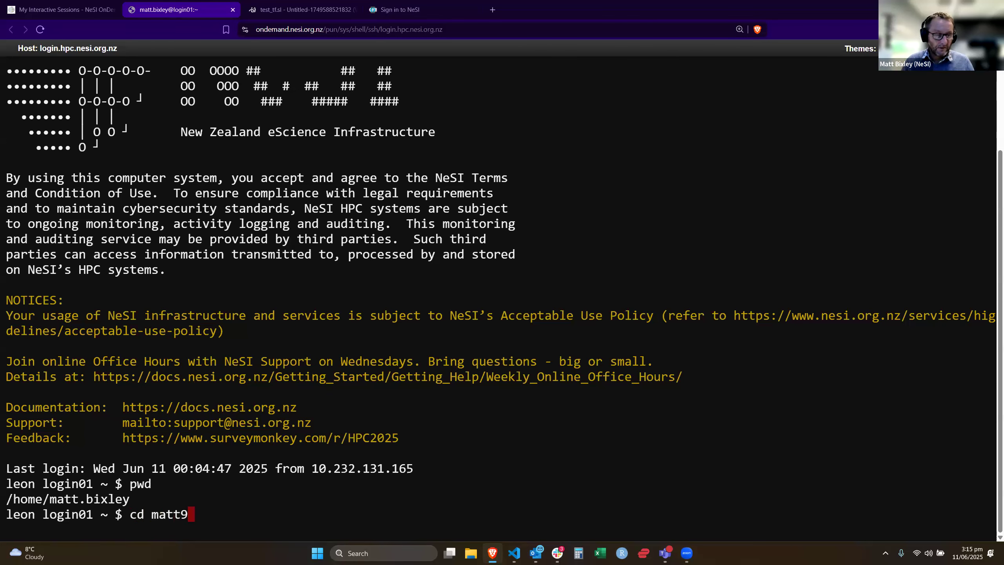
type("/ml_")
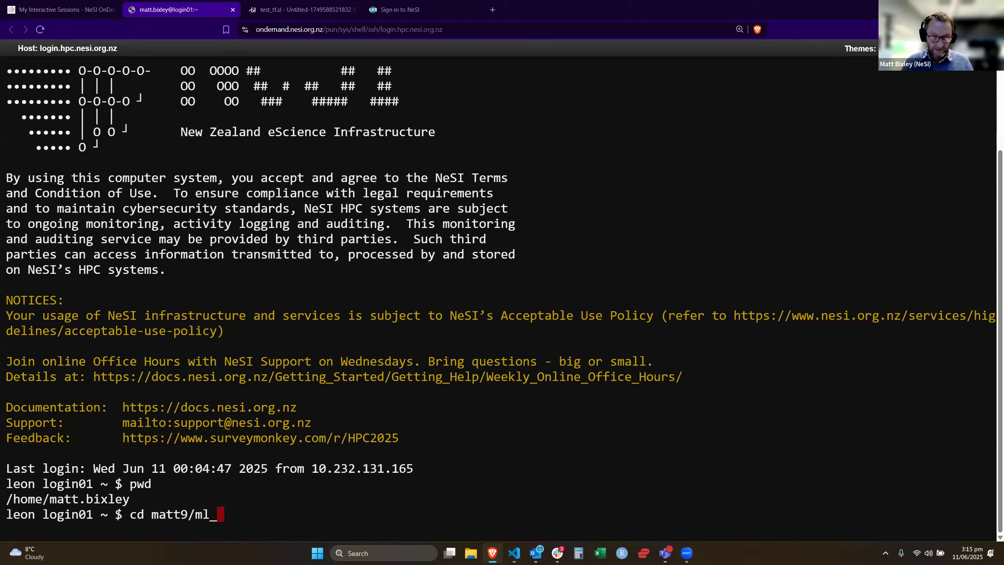
type("te")
key("Tab")
key("Return")
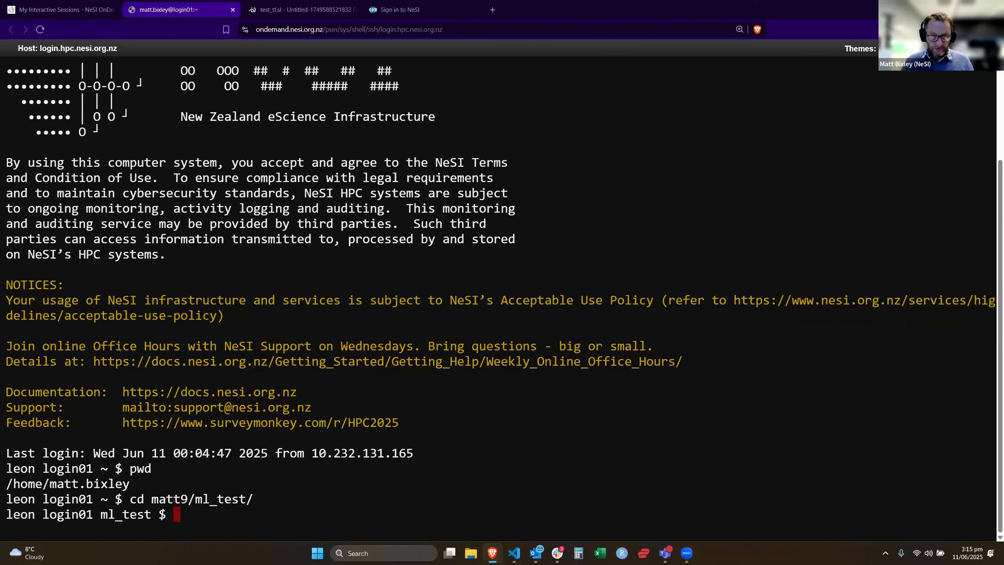
type("ll")
key("Return")
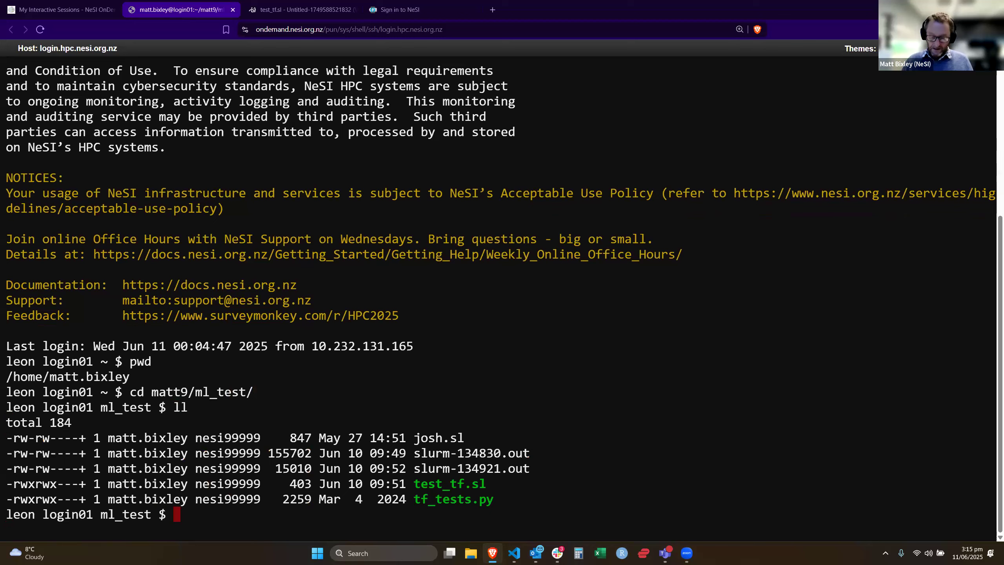
type("sbatch test_tf.sl")
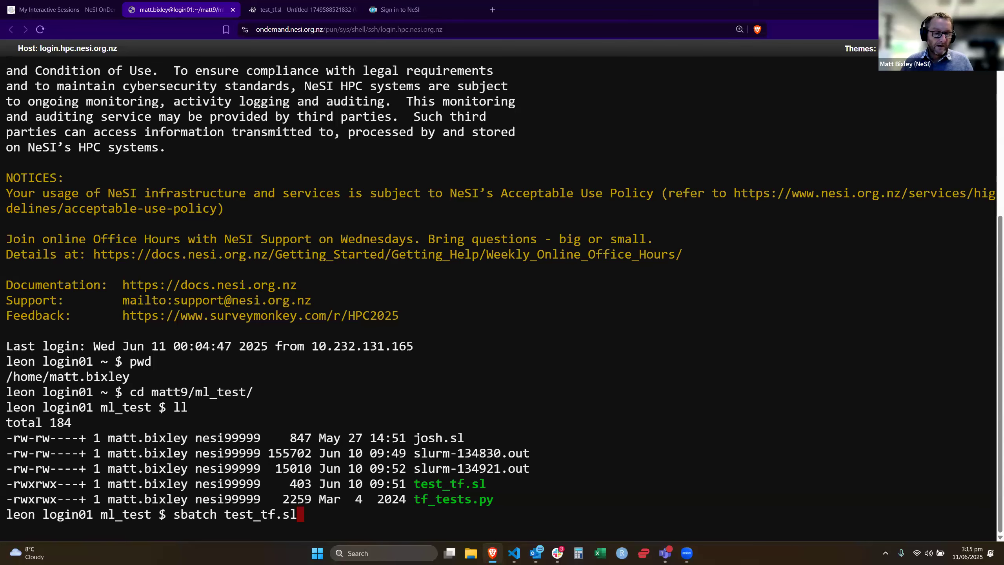
Submit test_tf.sl, confirm via squeue --me that job 150035 is PENDING, then return to sessions.
key("Return")
type("squeue")
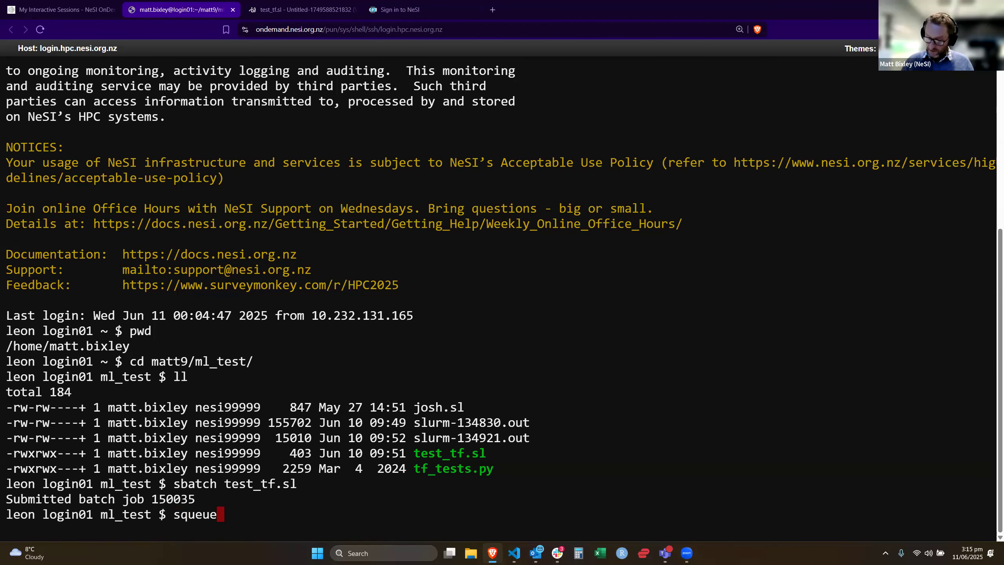
type(" --me")
key("Return")
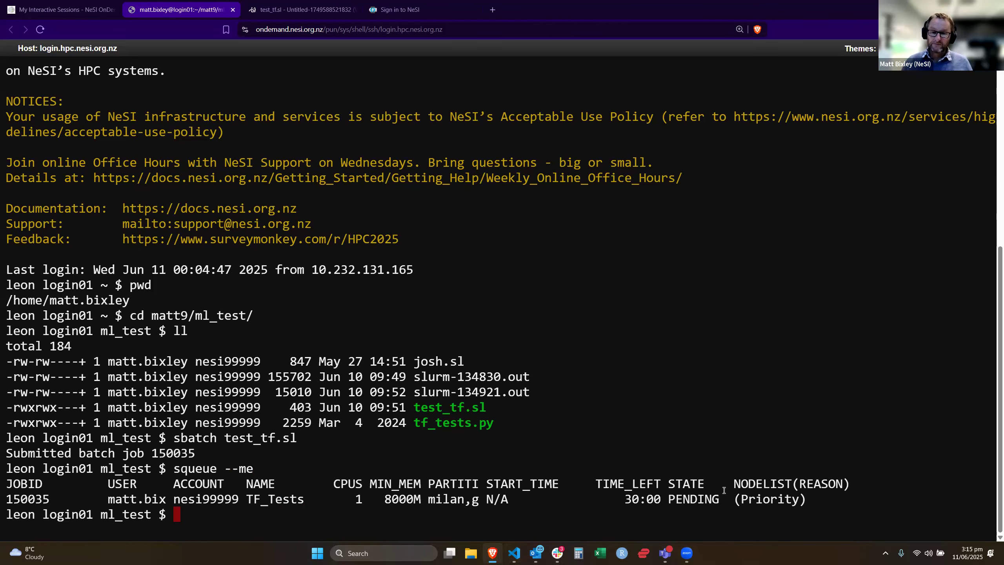
left_click_drag(609, 501, 719, 500)
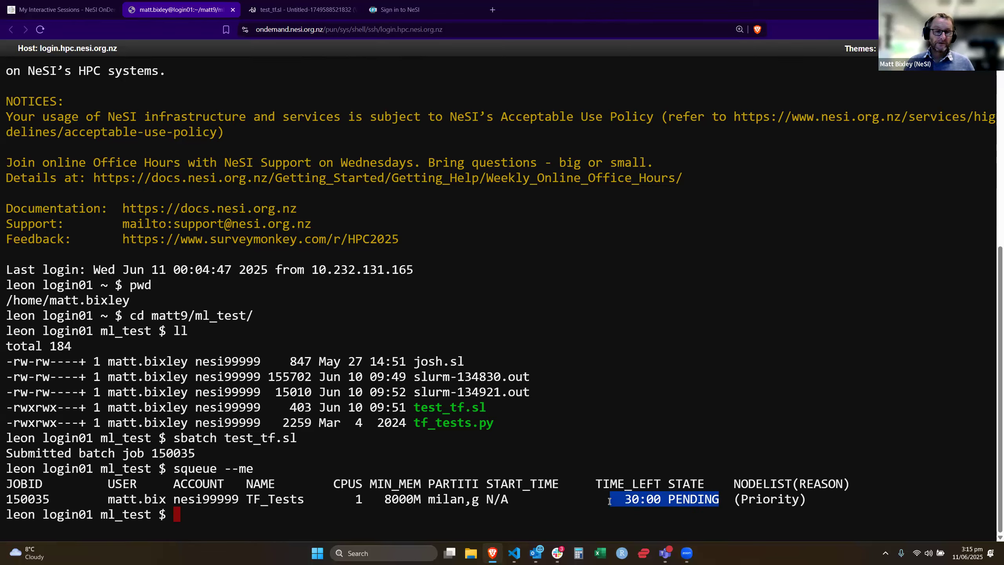
left_click(57, 8)
left_click(302, 63)
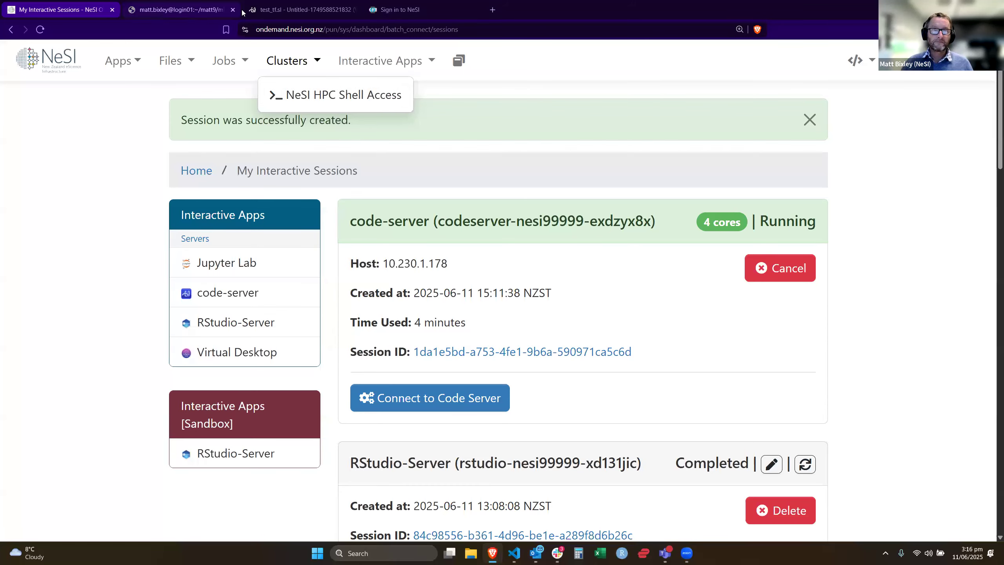
Close the 'Sign in to NeSI' tab, return to My Interactive Sessions, then show the support documentation window.
key("ctrl+Tab")
key("ctrl+Tab")
key("ctrl+Tab")
left_click(474, 10)
left_click(80, 11)
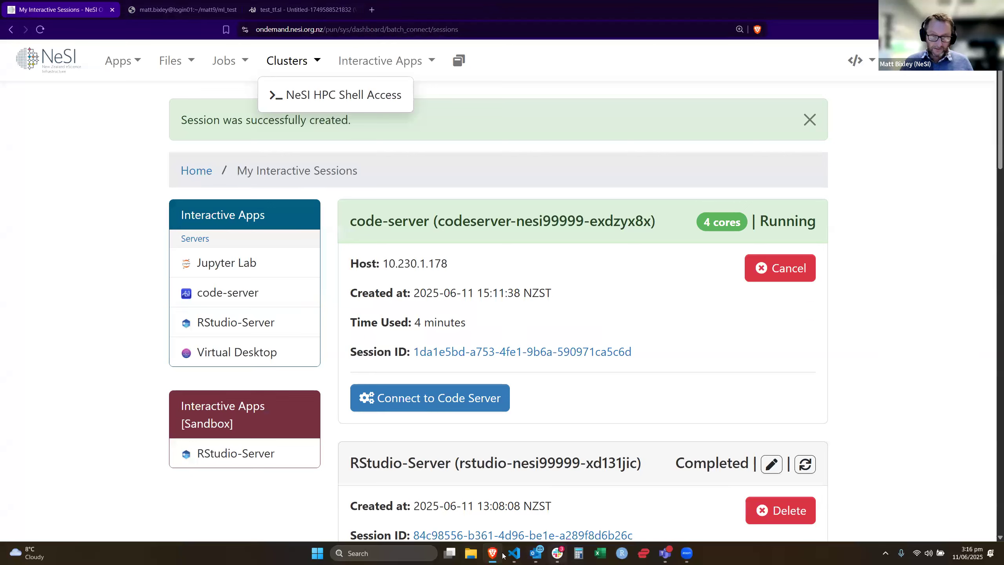
mouse_move(493, 555)
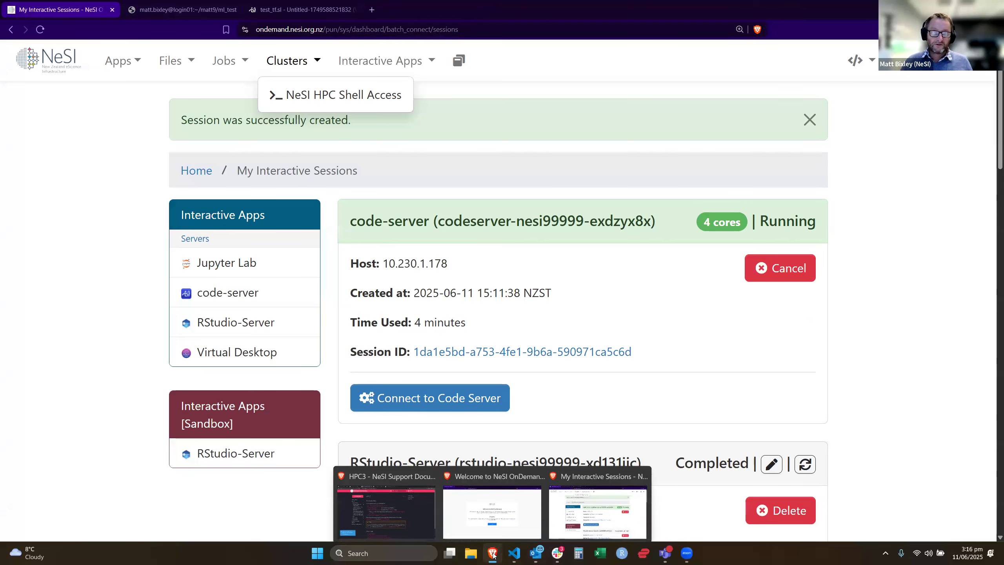
left_click(396, 513)
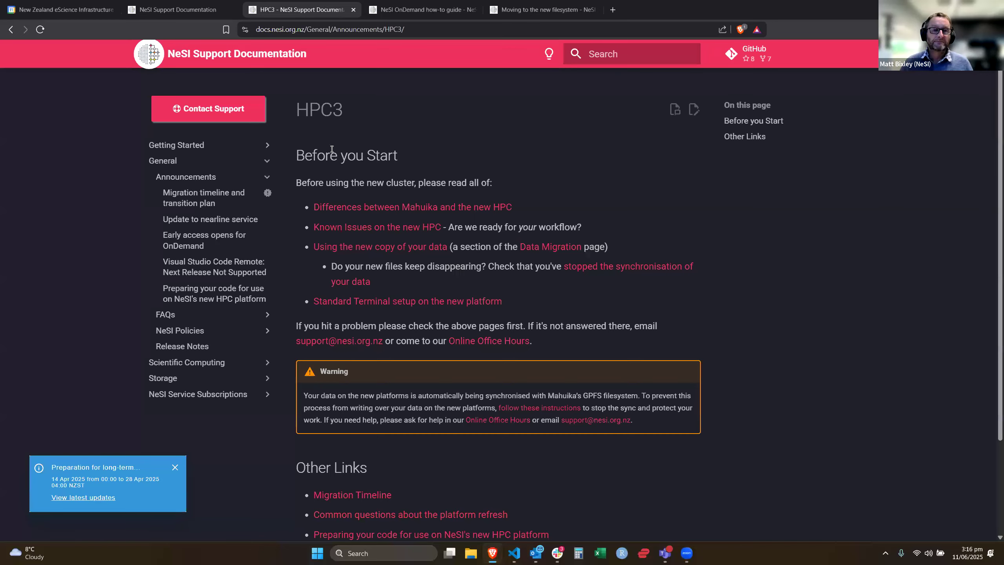
Open the 'NeSI OnDemand how-to guide', highlight its title, and read down to the project folders section.
left_click(423, 10)
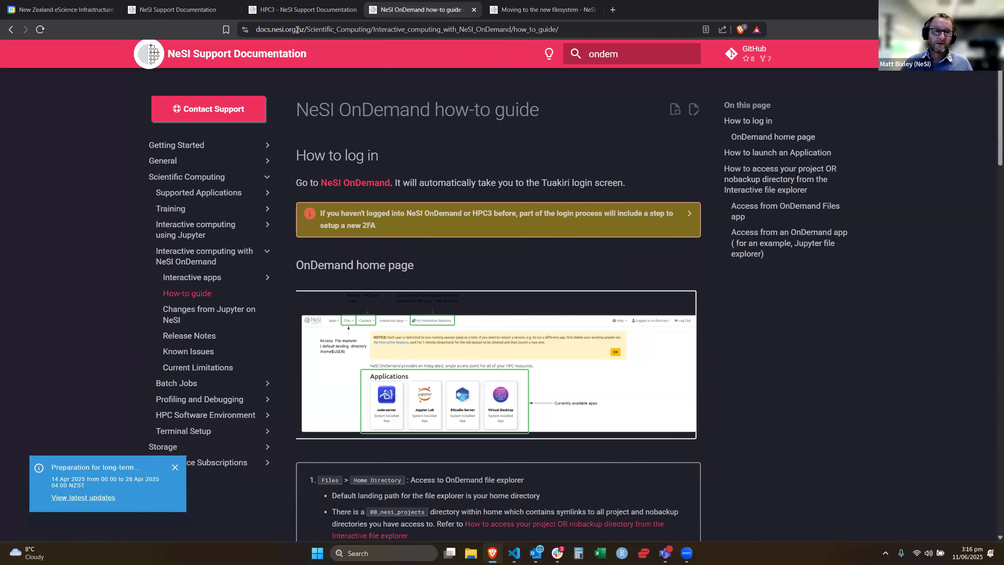
left_click_drag(308, 104, 529, 112)
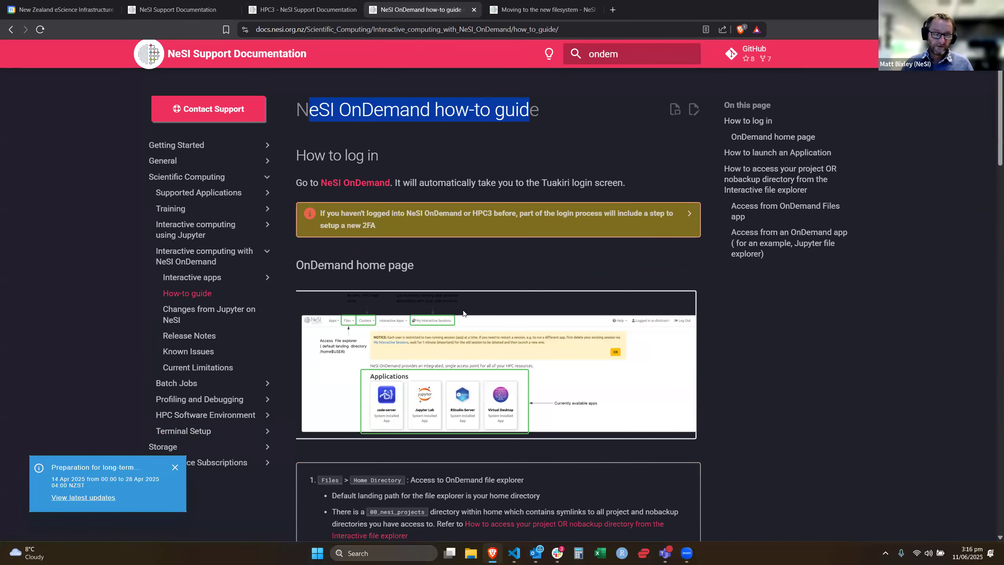
scroll(463, 313, "down", 1)
scroll(491, 352, "down", 2)
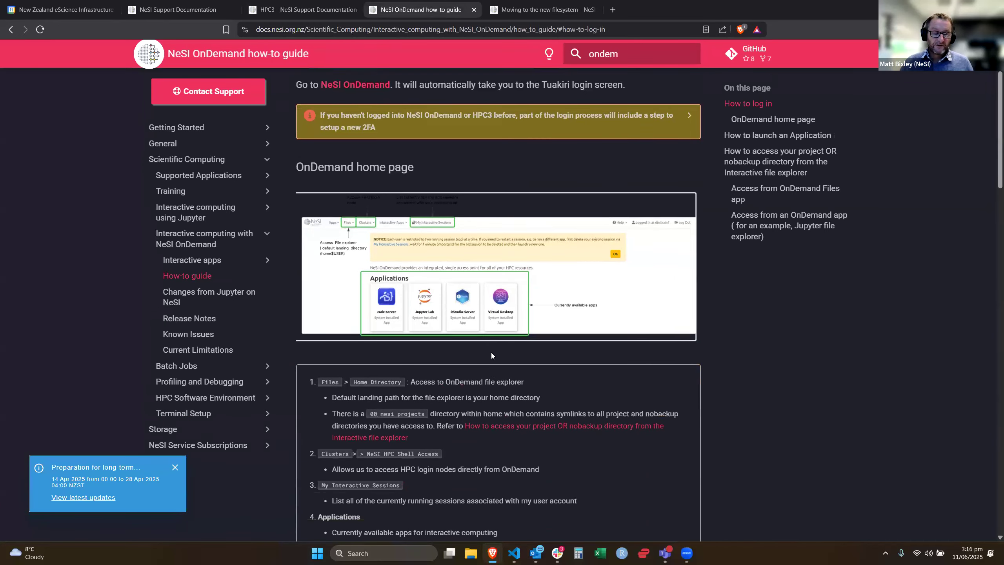
scroll(491, 352, "down", 5)
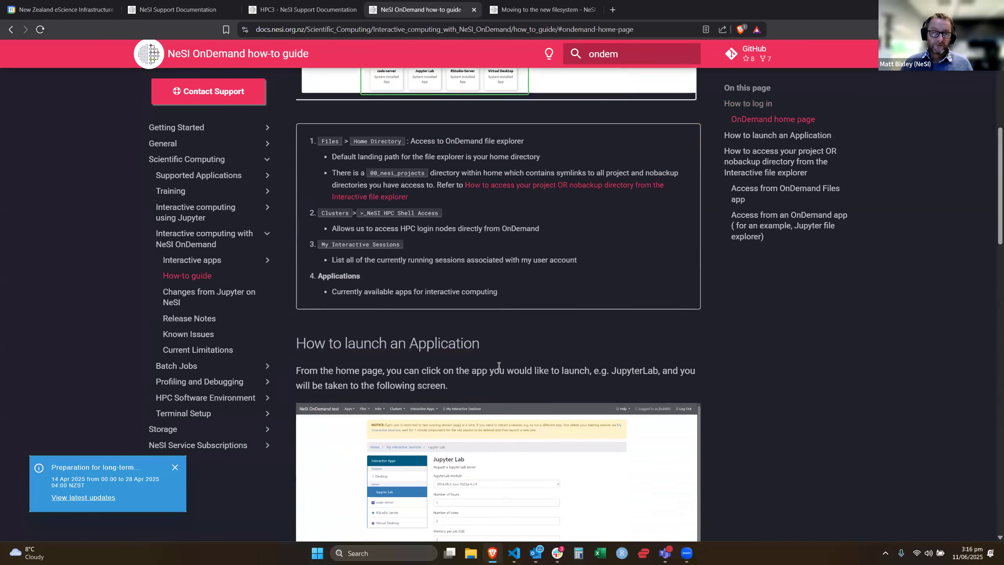
scroll(483, 376, "down", 7)
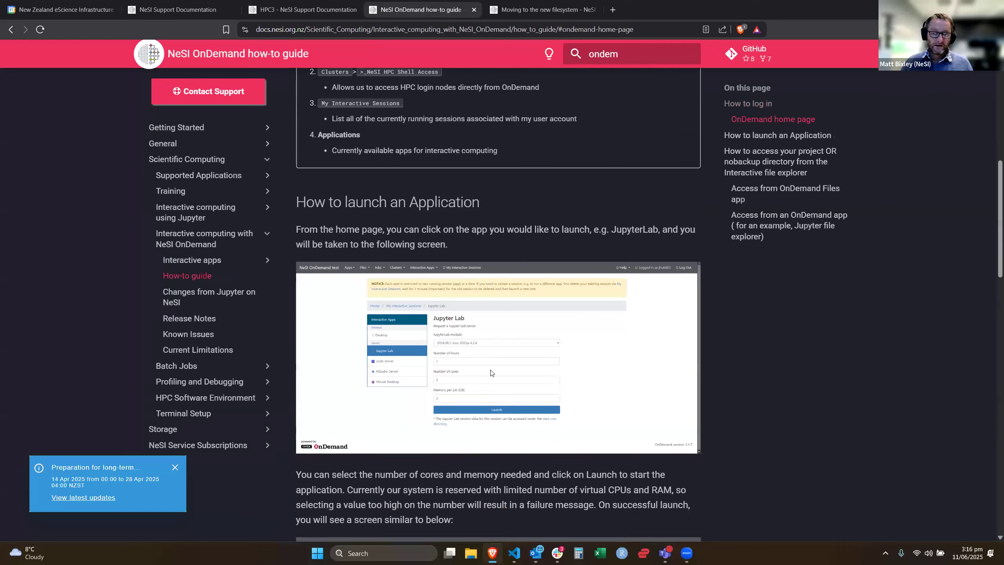
scroll(491, 374, "down", 4)
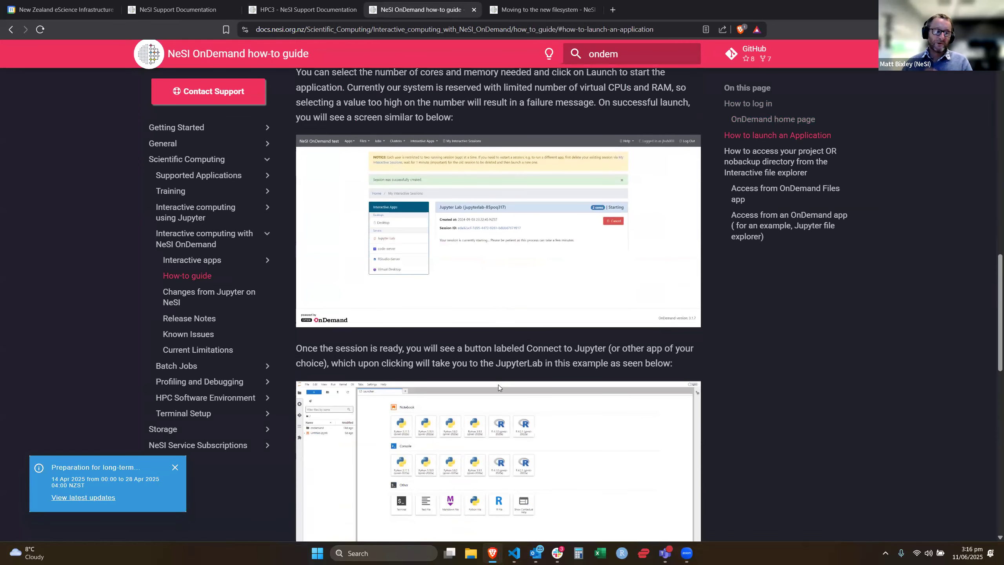
scroll(488, 384, "down", 2)
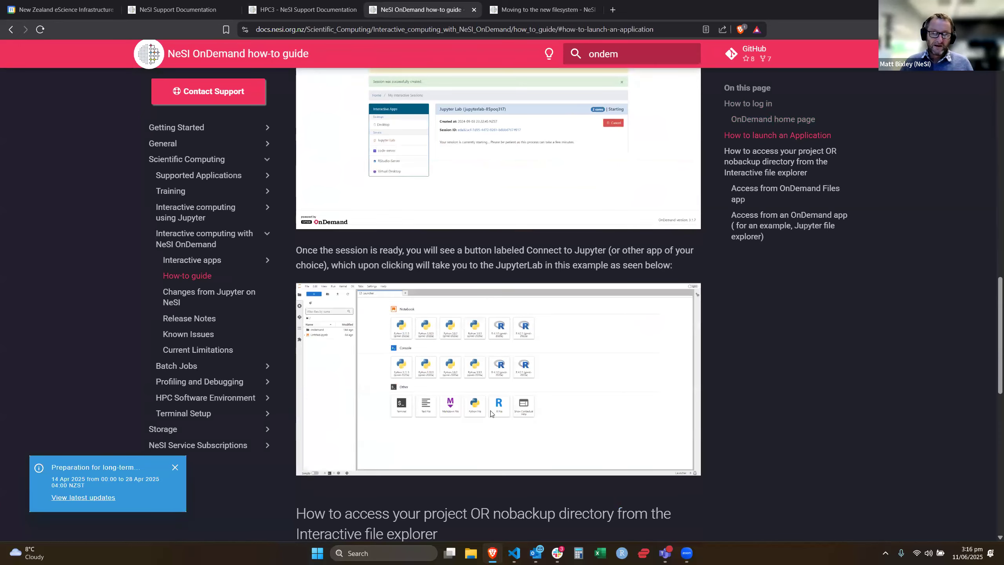
scroll(491, 413, "down", 3)
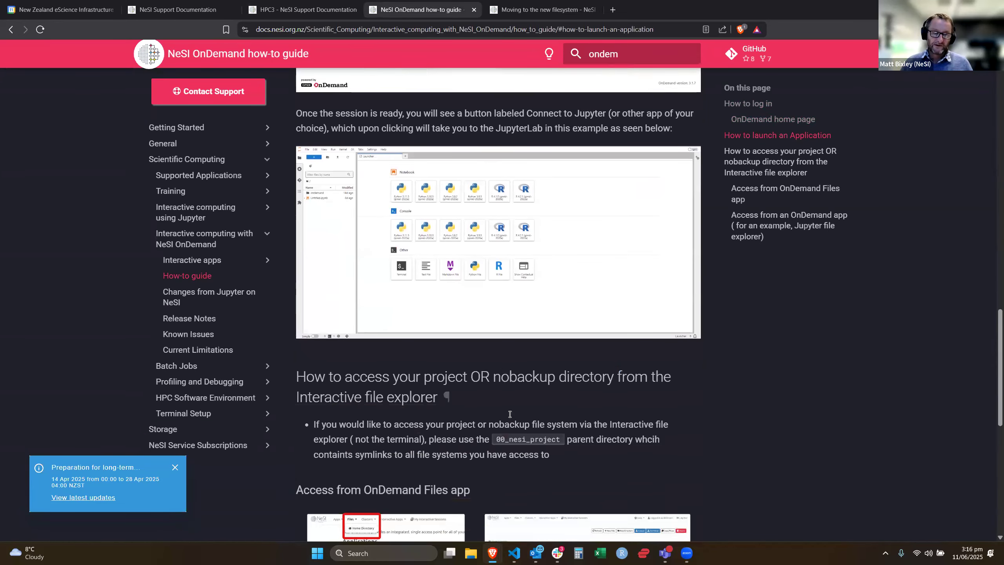
scroll(509, 414, "down", 5)
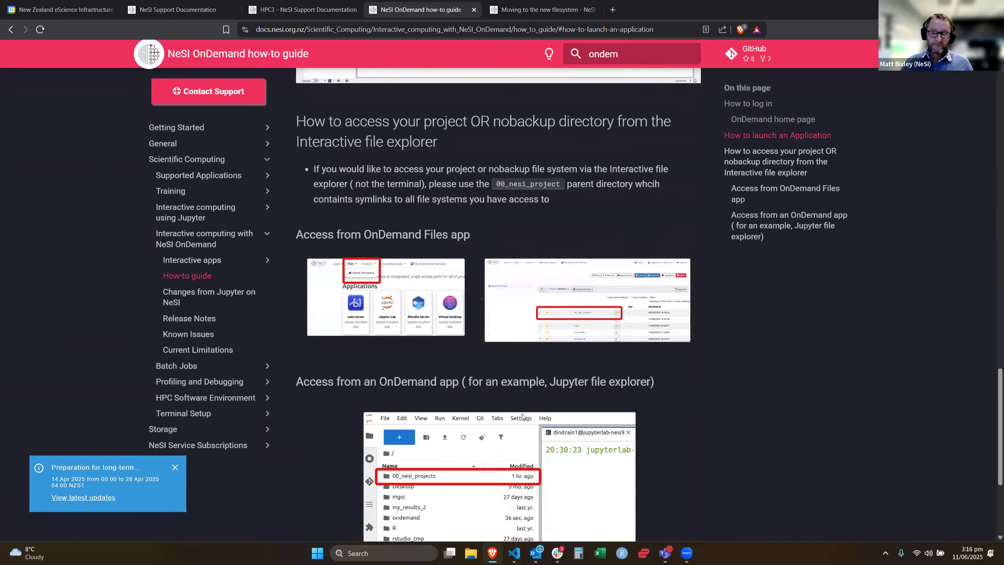
scroll(521, 416, "down", 4)
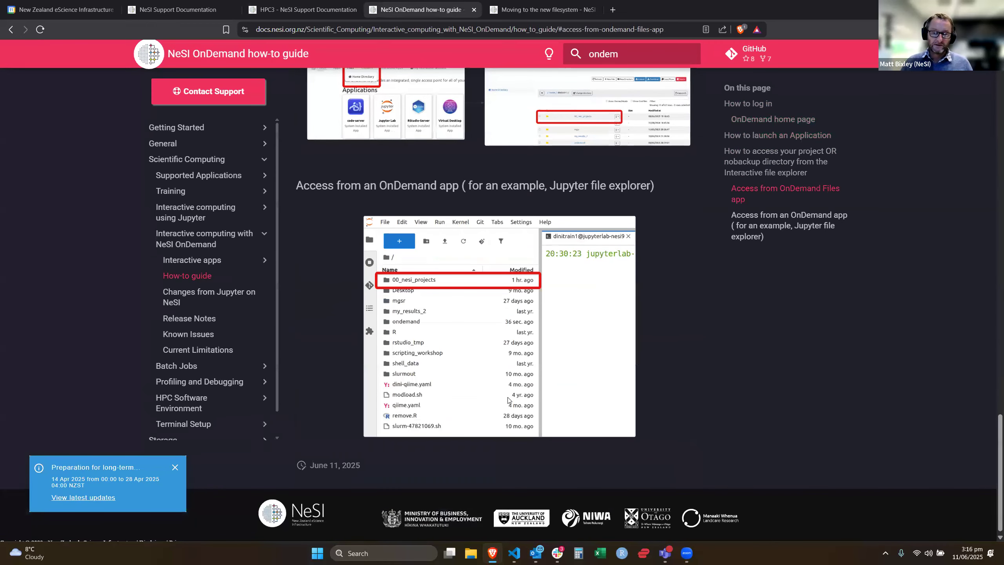
scroll(509, 400, "down", 1)
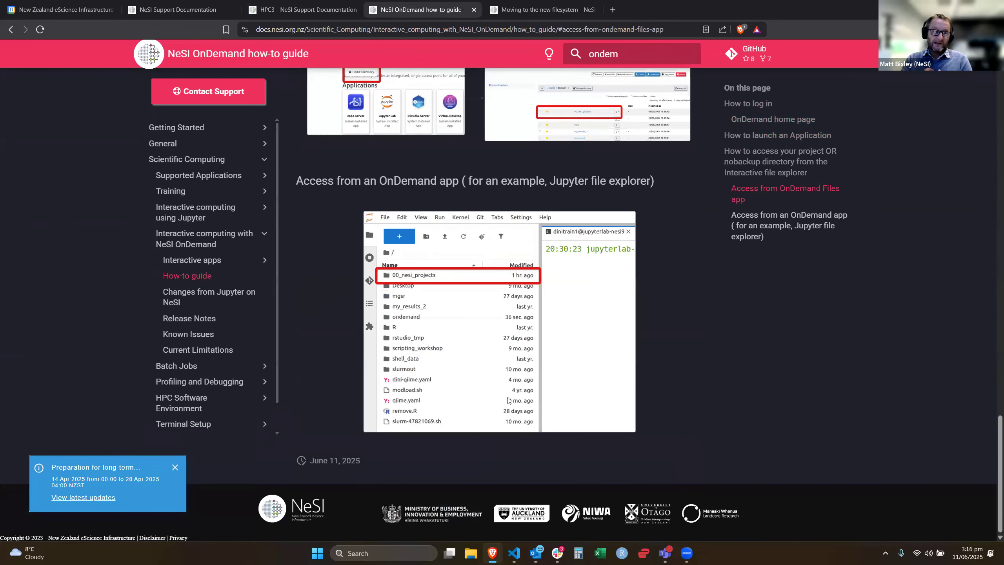